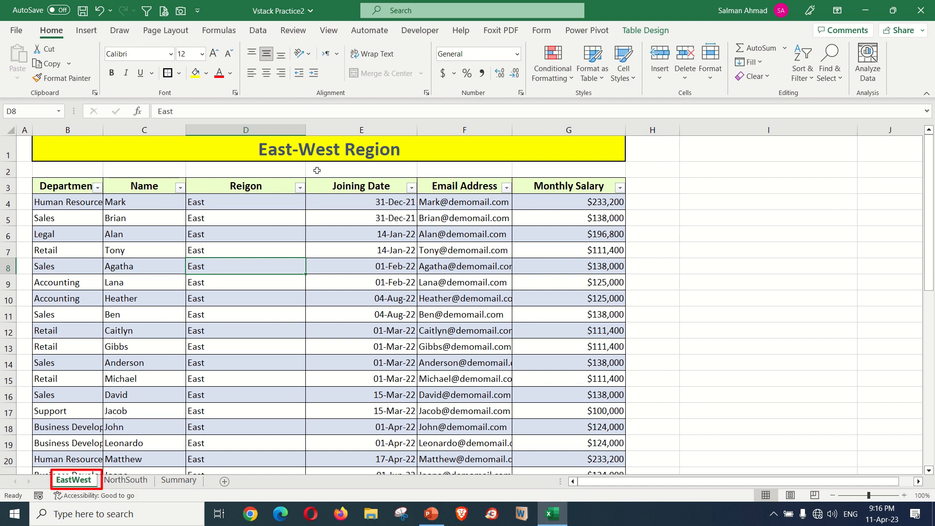
Step: Compare the employee tables on the EastWest and NorthSouth sheets with the layout of the Summary sheet
click(135, 481)
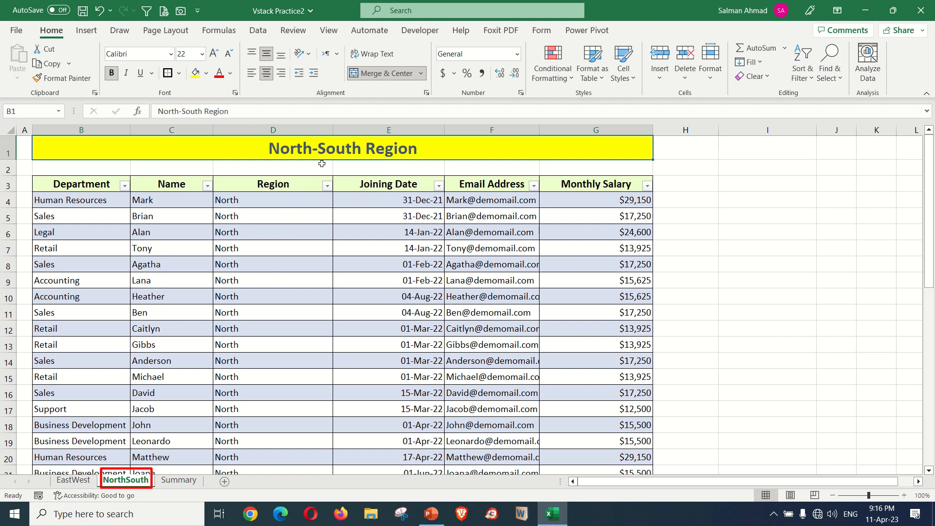
click(196, 480)
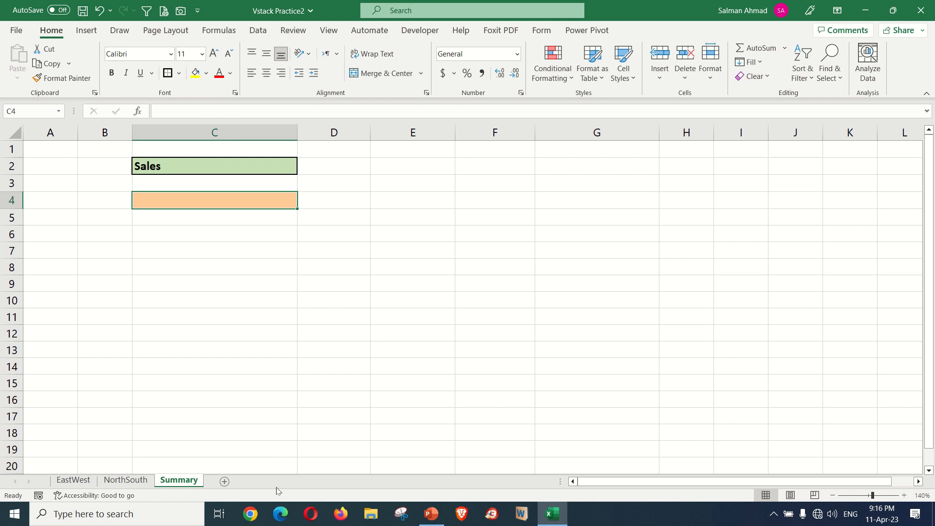
click(74, 480)
click(125, 481)
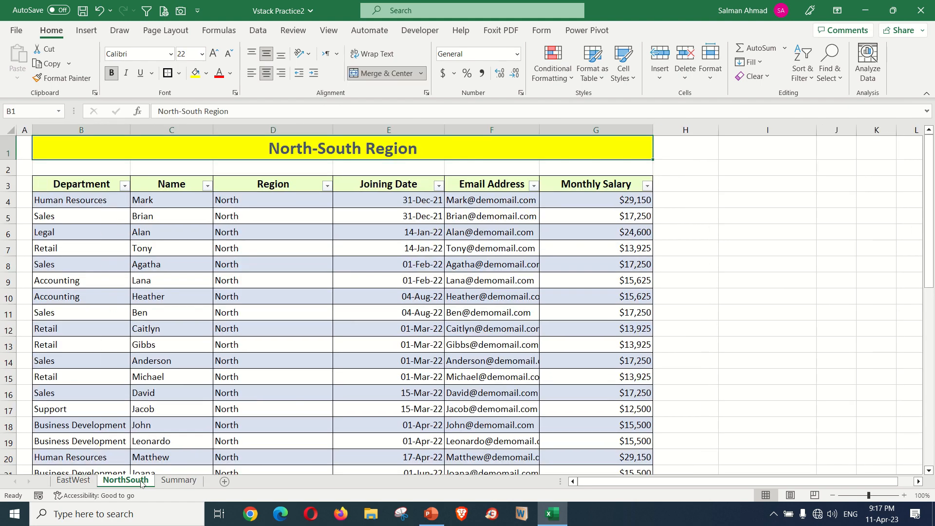
click(165, 482)
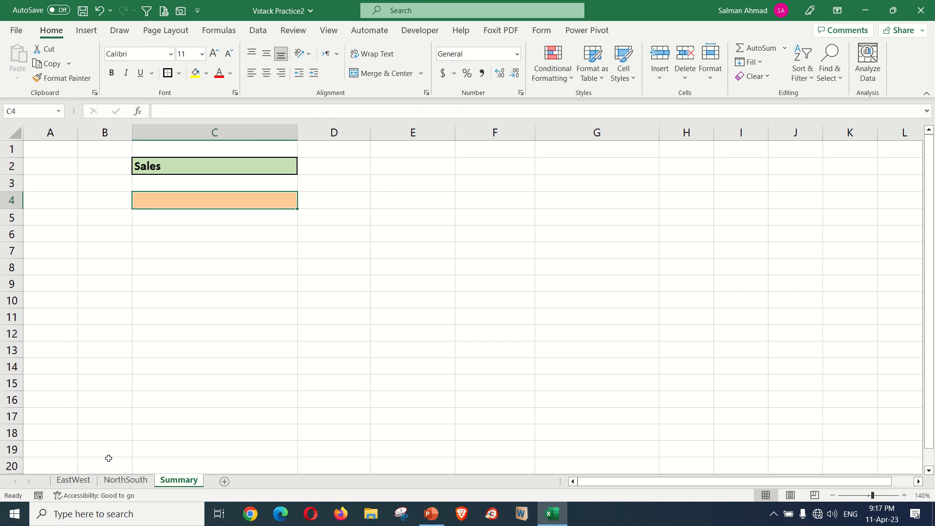
click(74, 481)
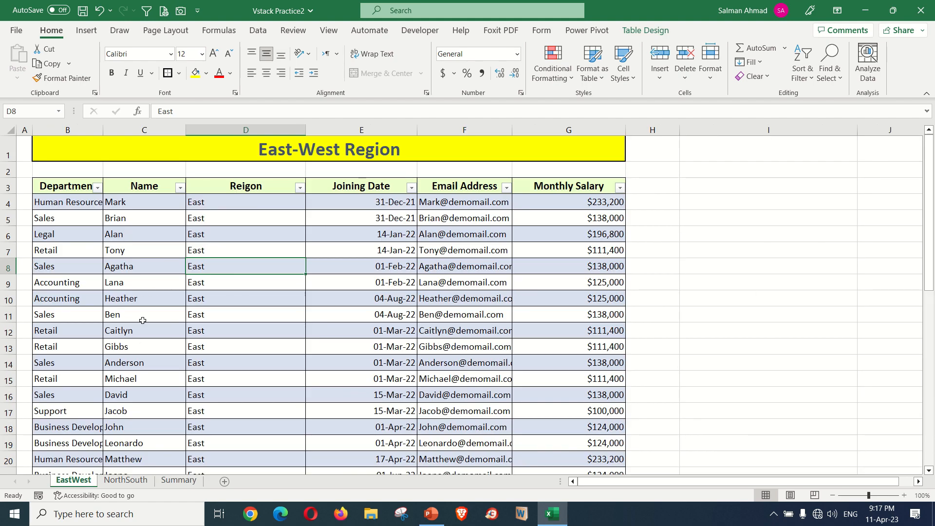
click(125, 481)
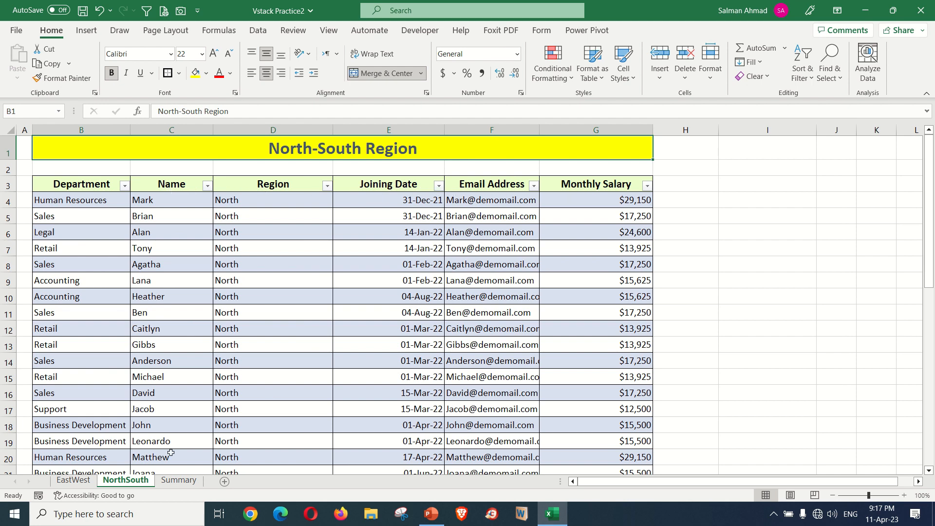
click(73, 480)
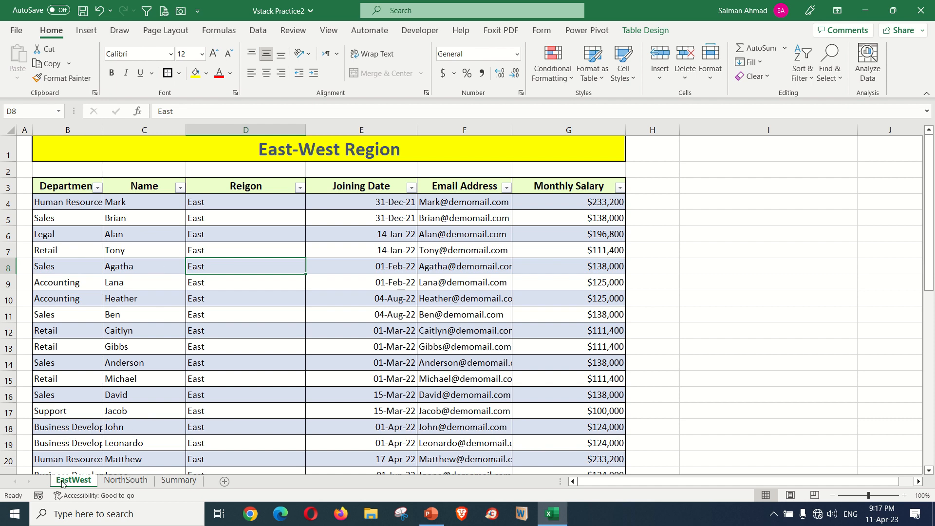
click(120, 485)
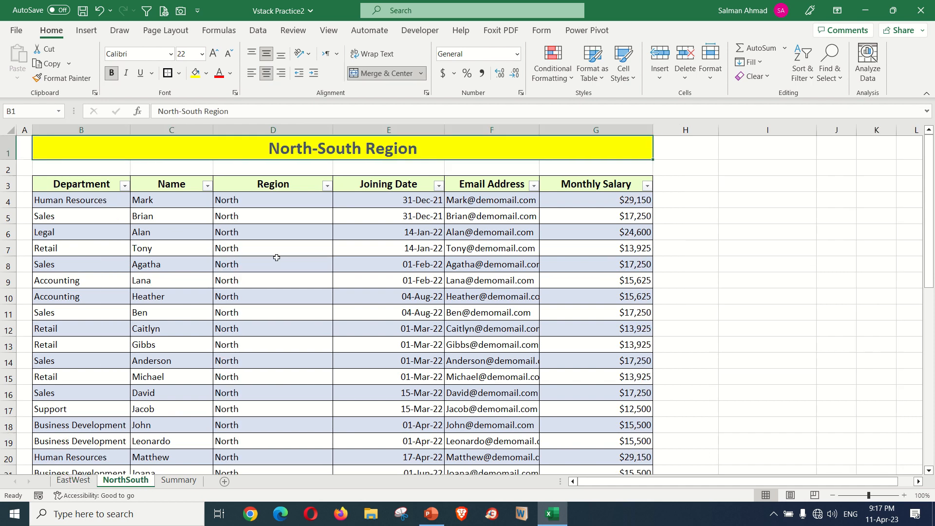
click(182, 481)
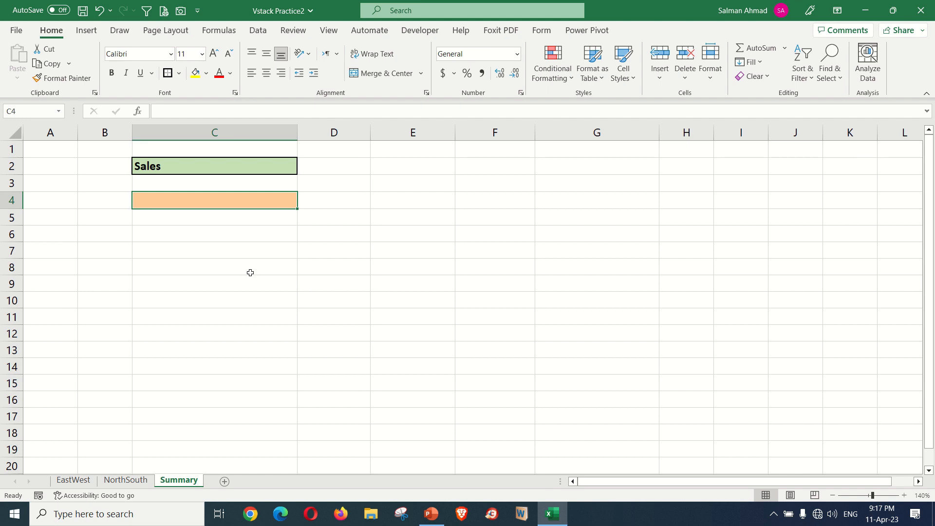
Step: Check the table names assigned to the data on the EastWest and NorthSouth sheets
click(74, 481)
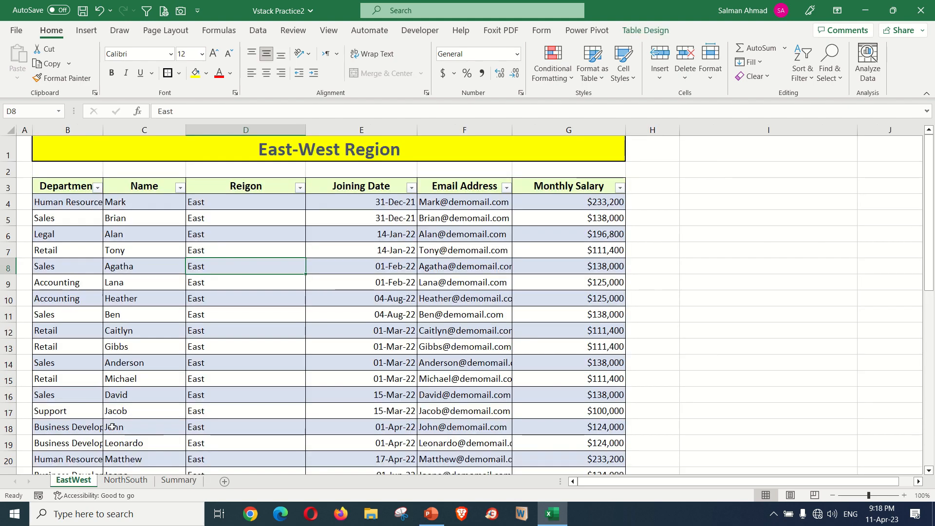
click(145, 351)
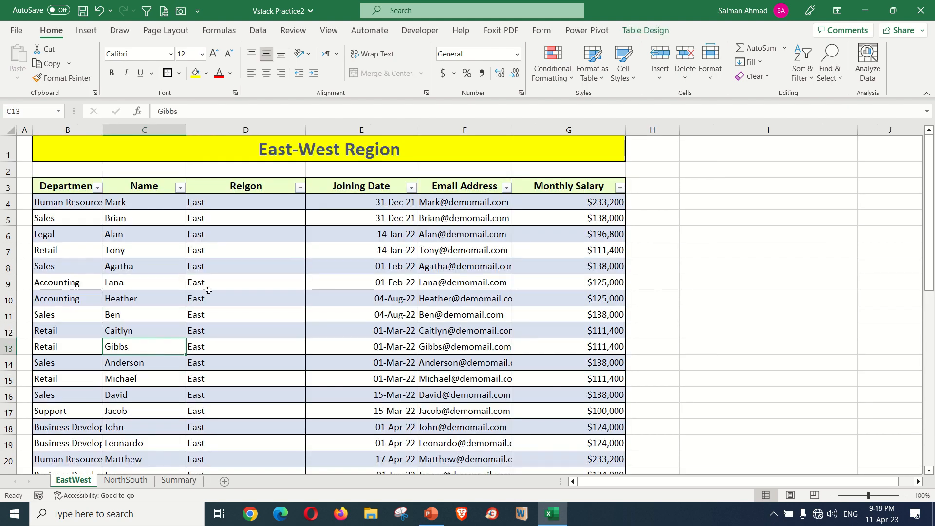
click(215, 232)
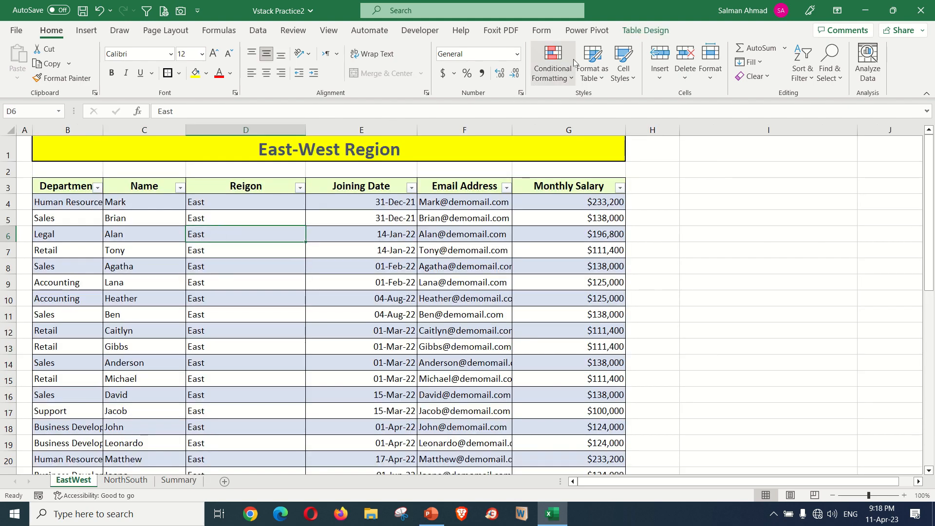
click(633, 31)
click(31, 66)
click(144, 480)
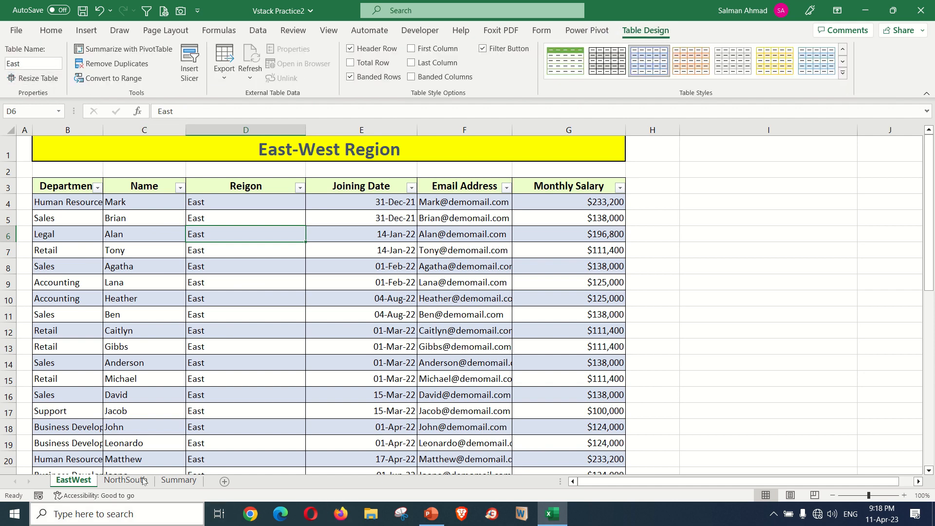
click(170, 340)
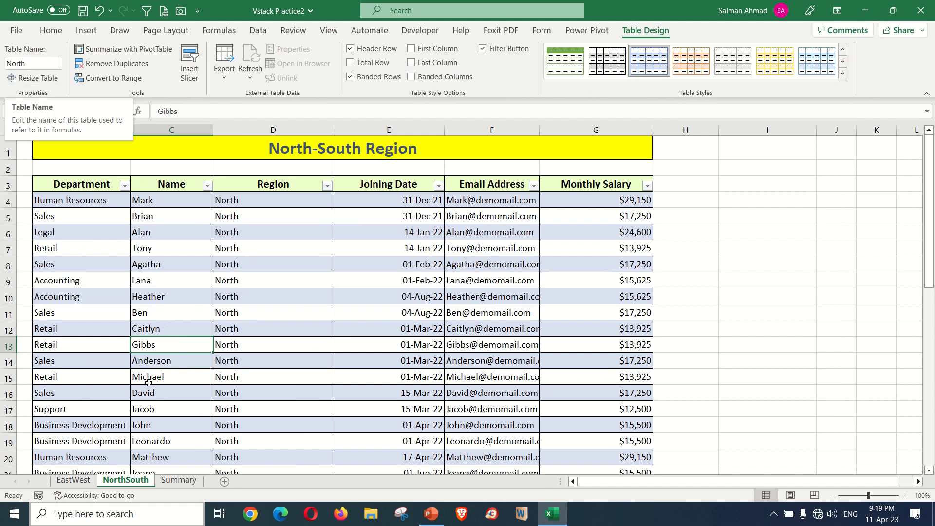
click(73, 480)
click(126, 480)
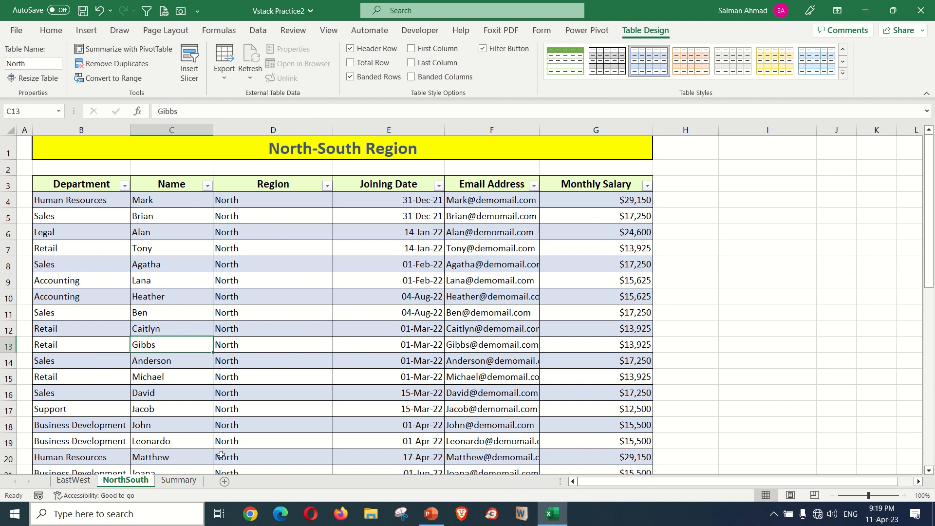
Step: Enter the formula =VSTACK(East,North) in cell C4 of the Summary sheet to combine both tables
click(179, 480)
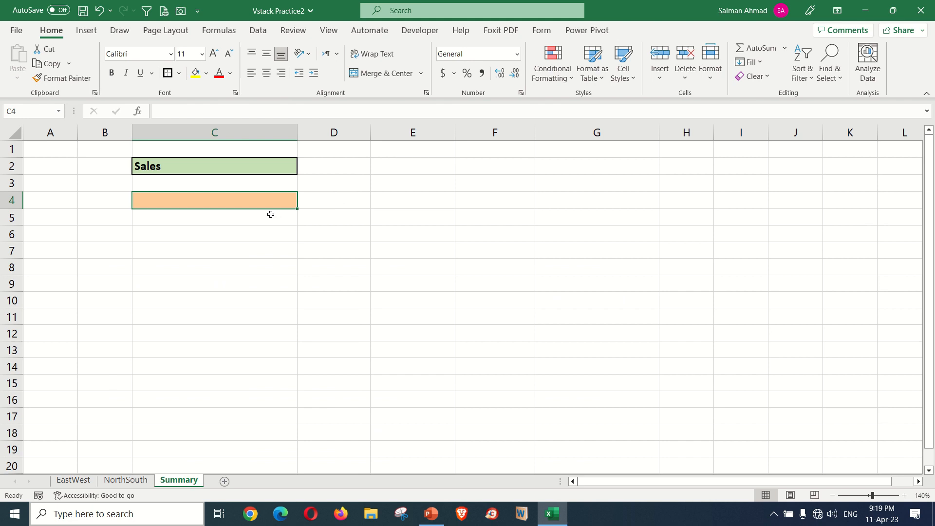
text(=)
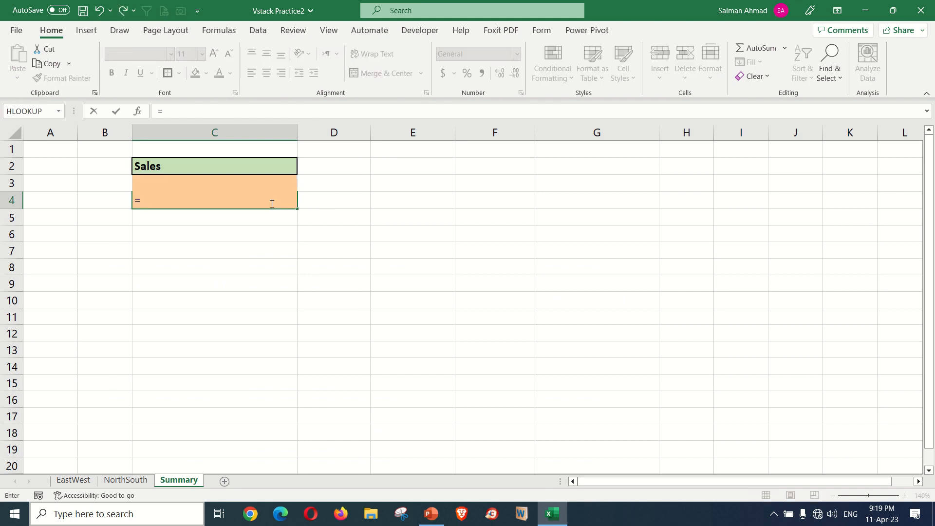
text(VSTAC)
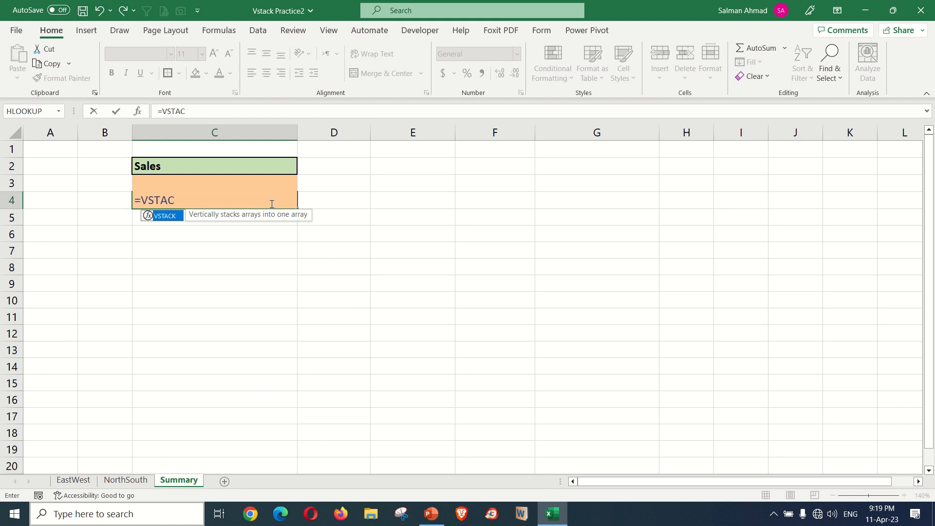
text(K()
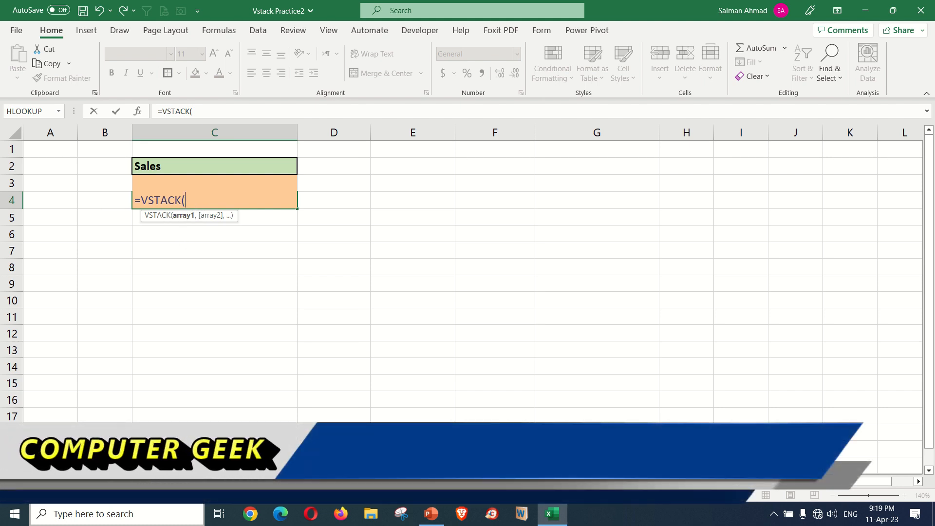
text(E)
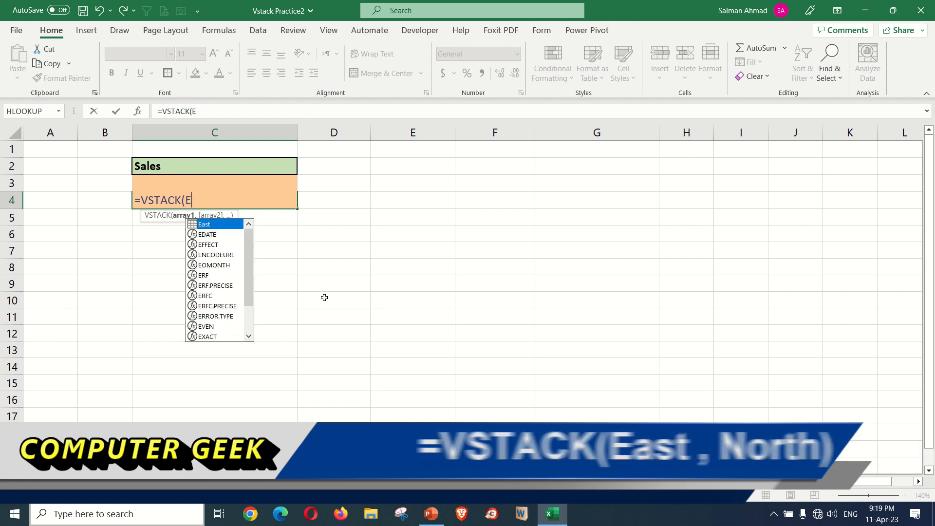
text(AST)
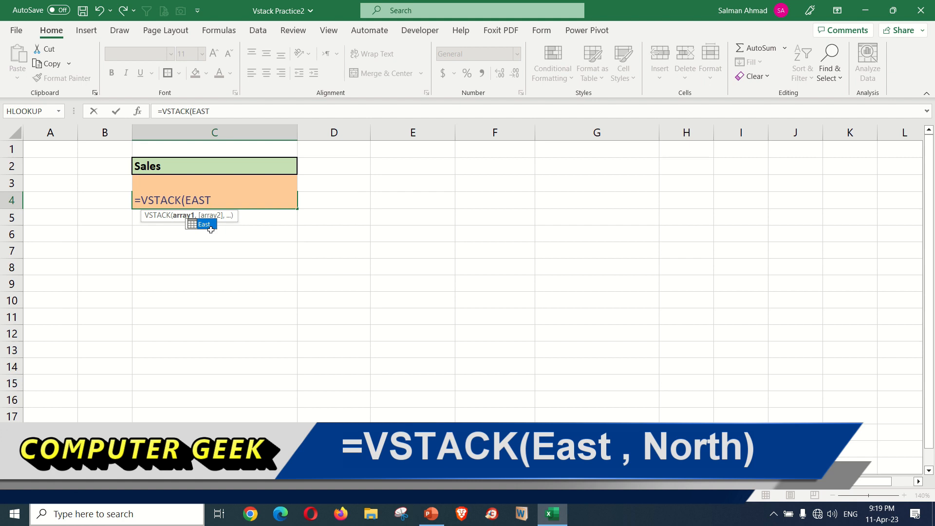
text(,)
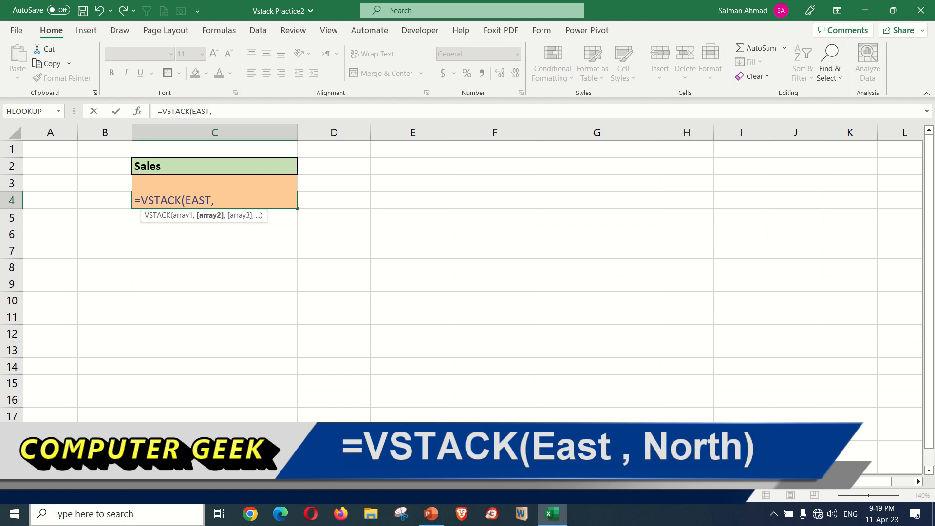
text(N)
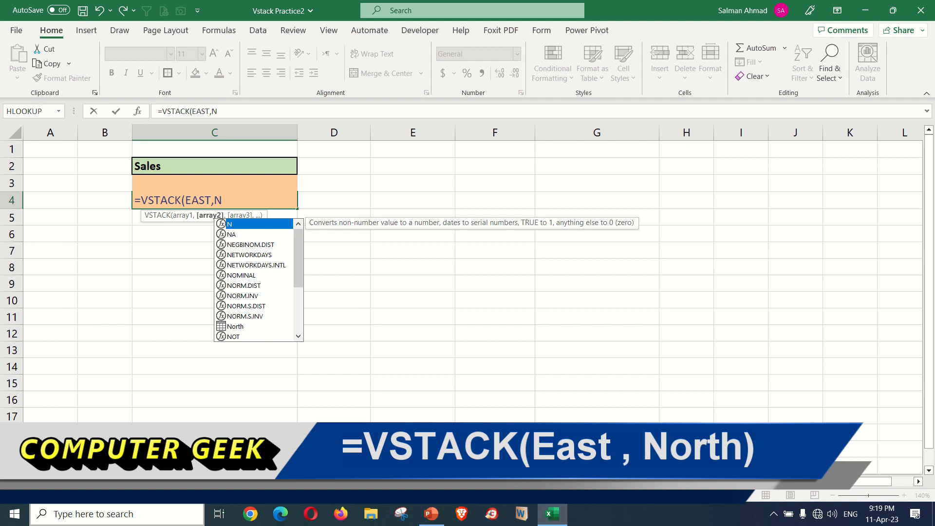
text(OR)
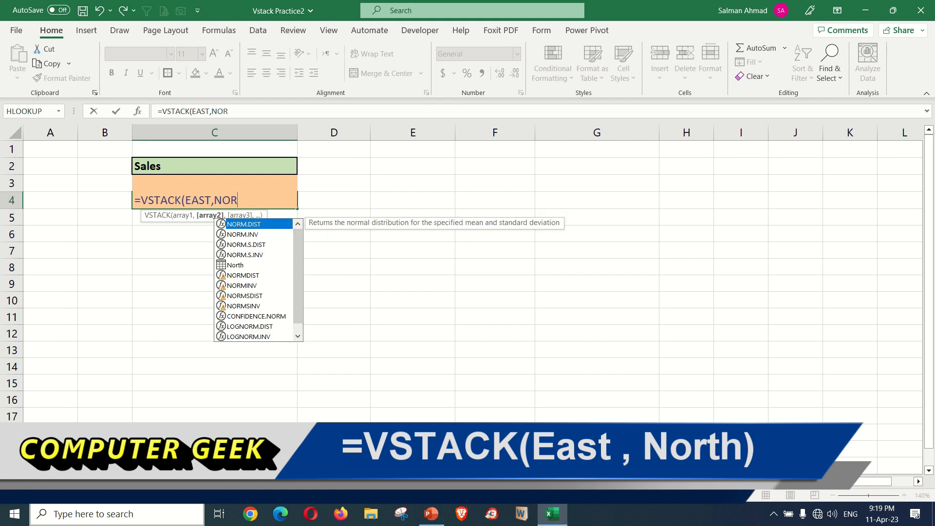
text(T)
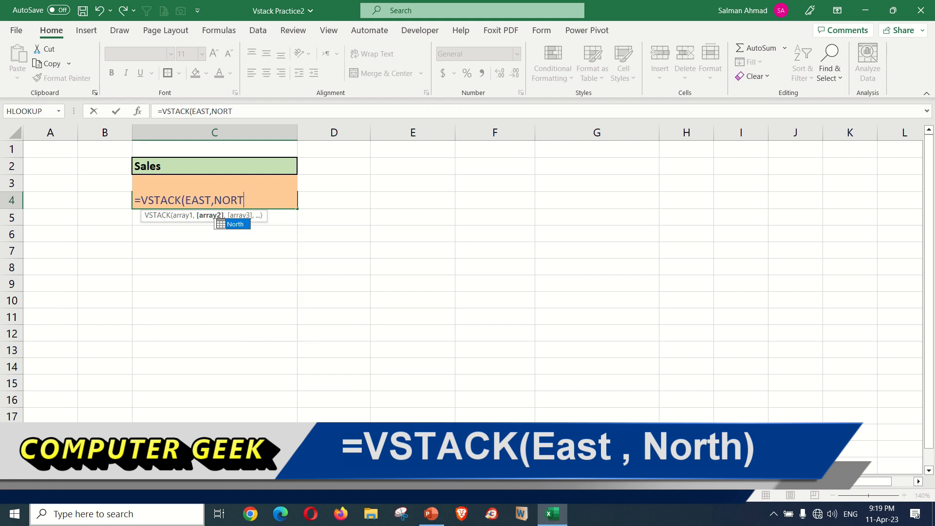
key(Tab)
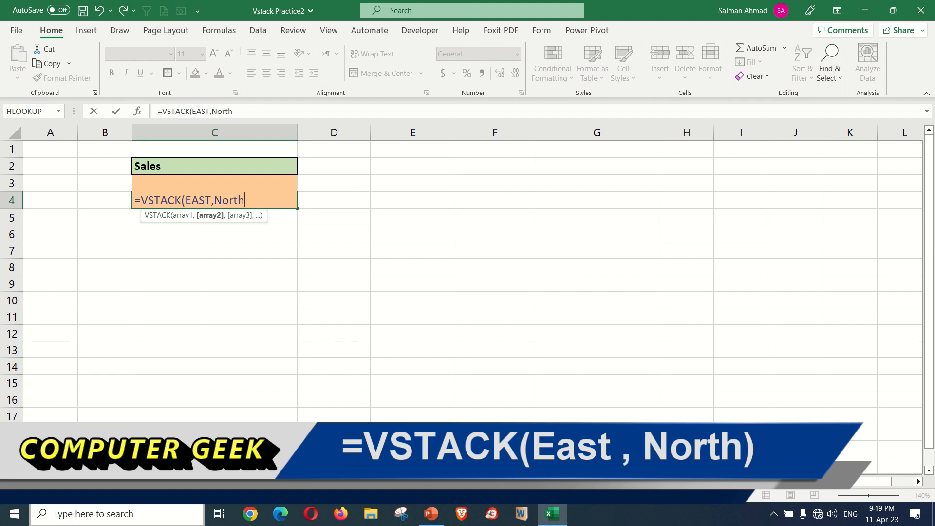
text())
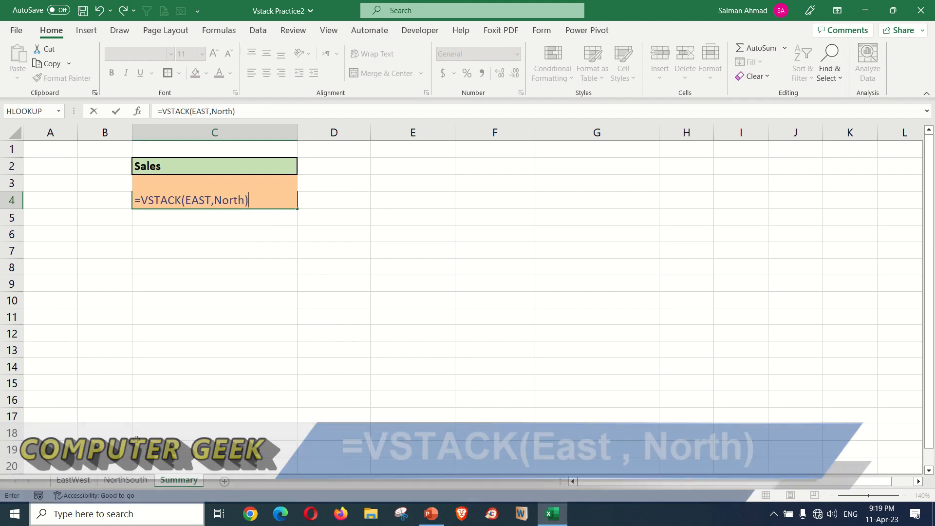
key(Return)
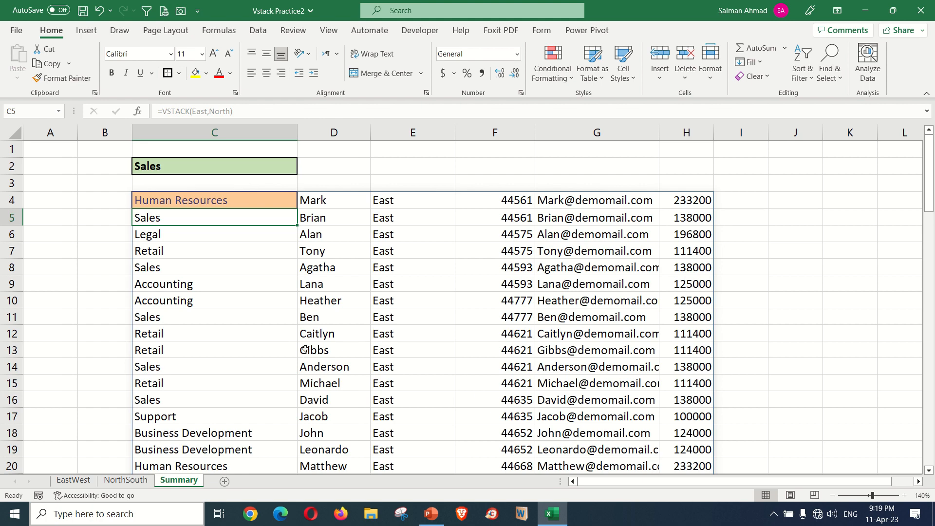
Step: Review the stacked records on the Summary sheet from first to last row and the formula in C4
scroll(356, 334, down, 7)
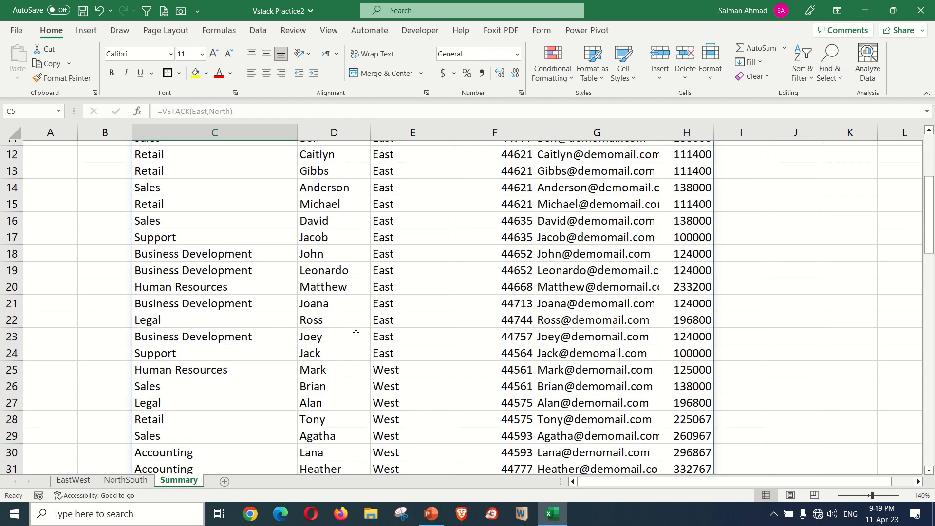
scroll(356, 333, down, 9)
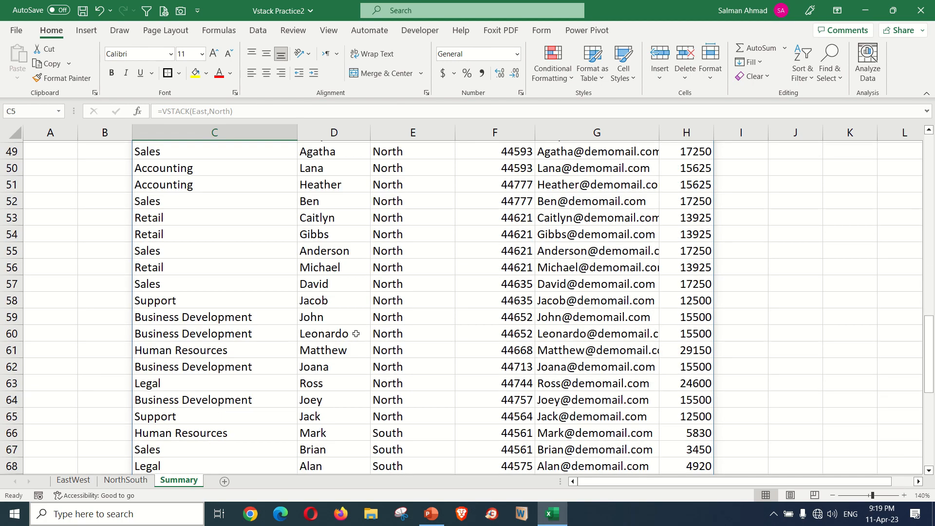
scroll(356, 333, down, 8)
scroll(356, 334, up, 4)
scroll(356, 333, up, 18)
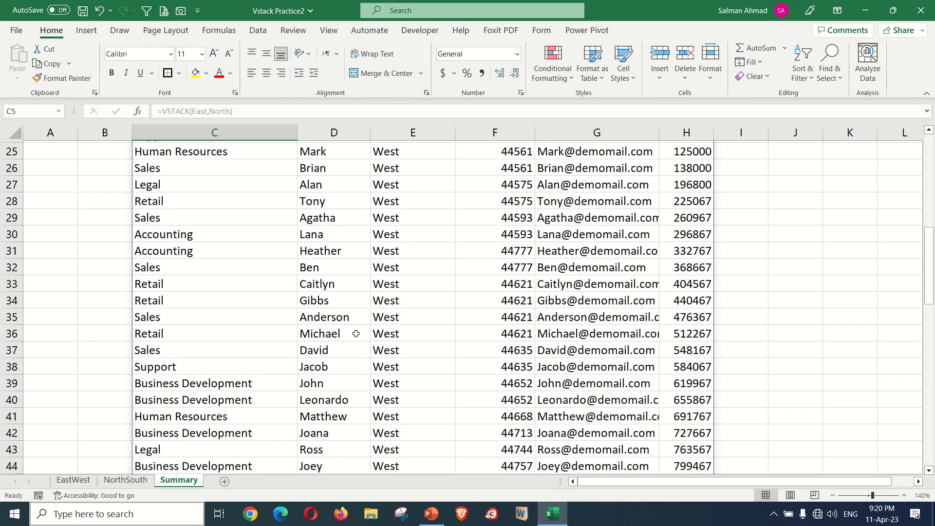
scroll(355, 334, up, 2)
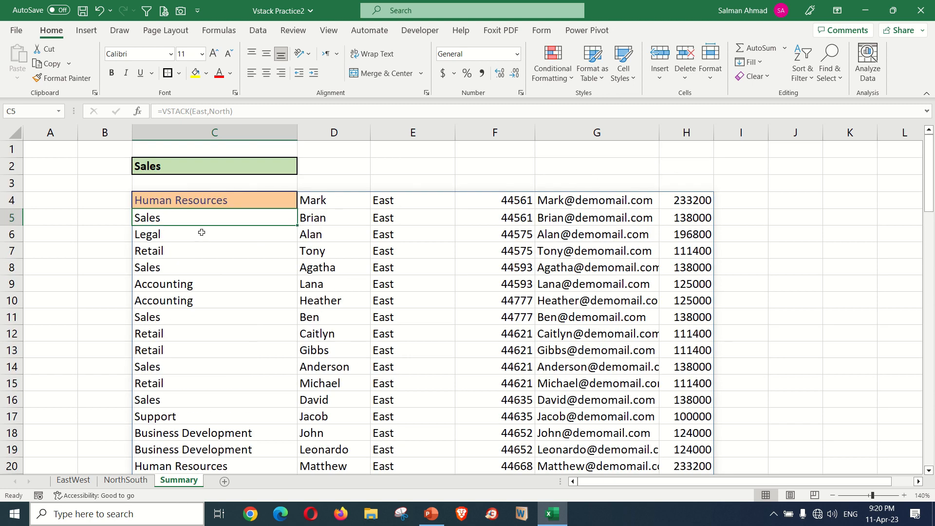
click(247, 200)
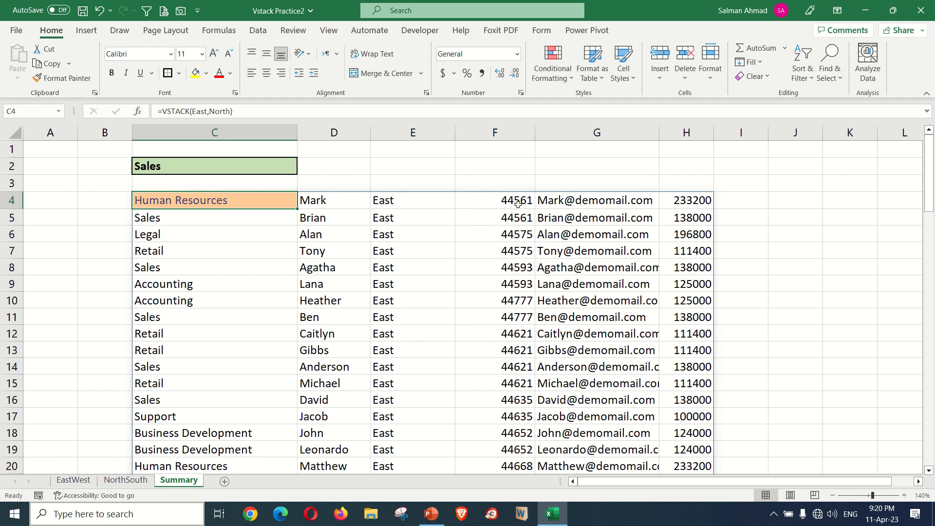
Step: Format the joining dates in column F of the Summary sheet as Short Date
click(495, 133)
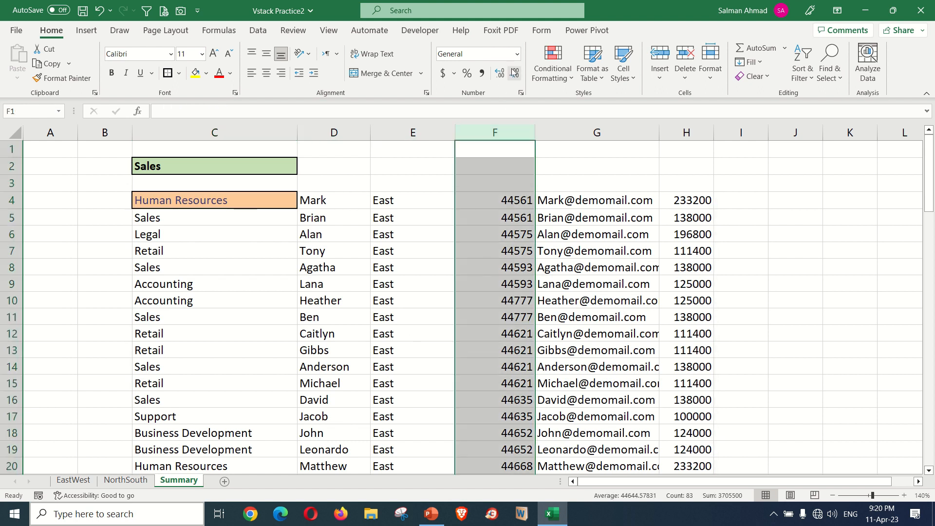
click(517, 54)
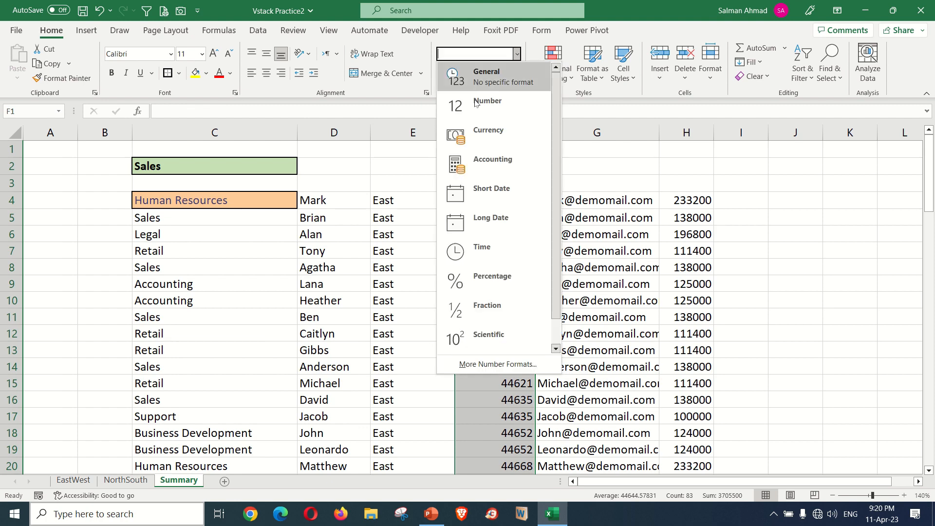
click(492, 195)
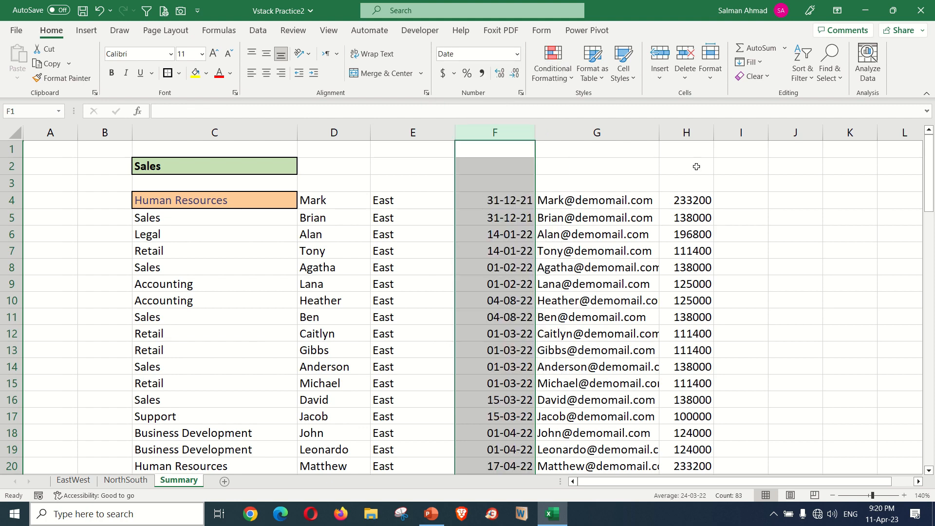
Step: Format the salary values in column H as Currency and widen the column slightly
click(682, 132)
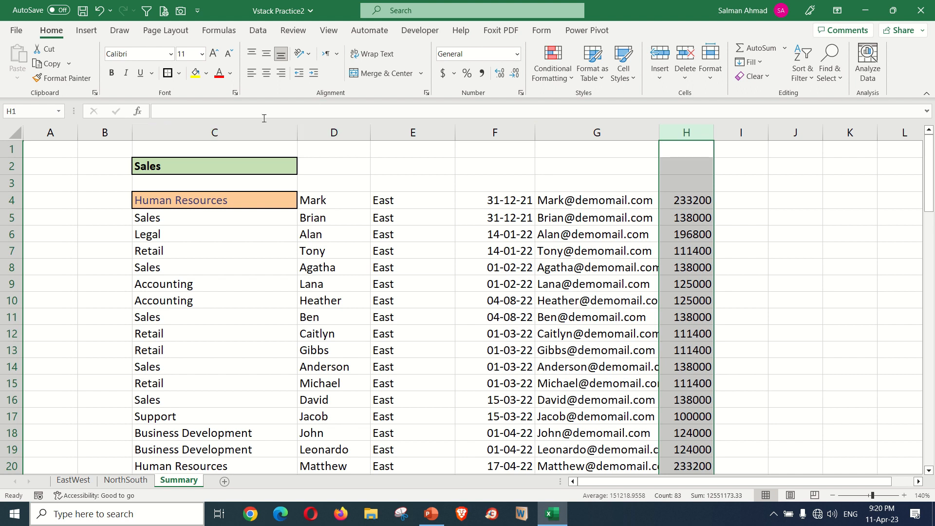
click(516, 54)
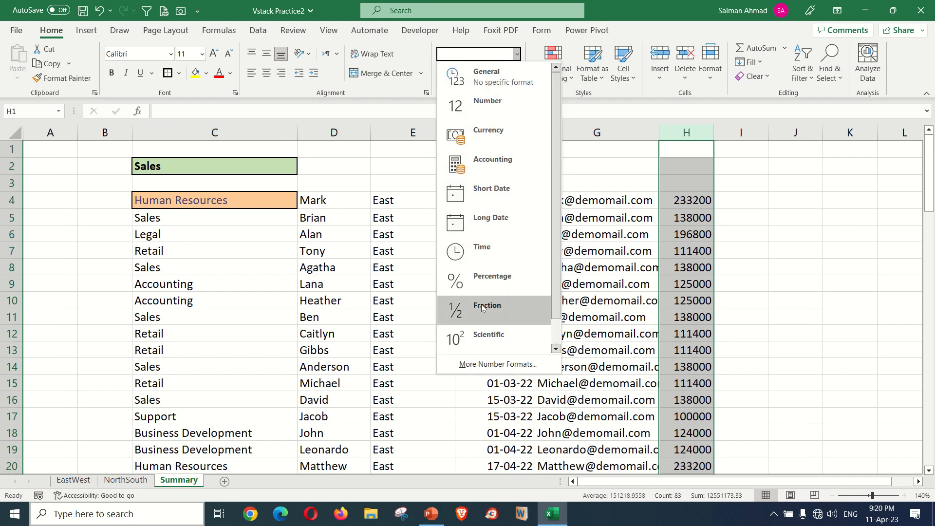
click(492, 132)
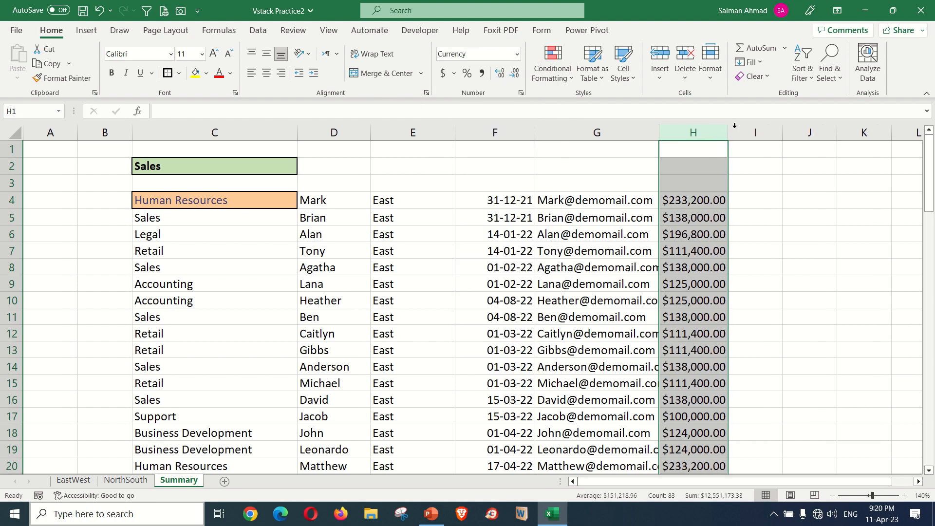
drag(730, 131, 753, 131)
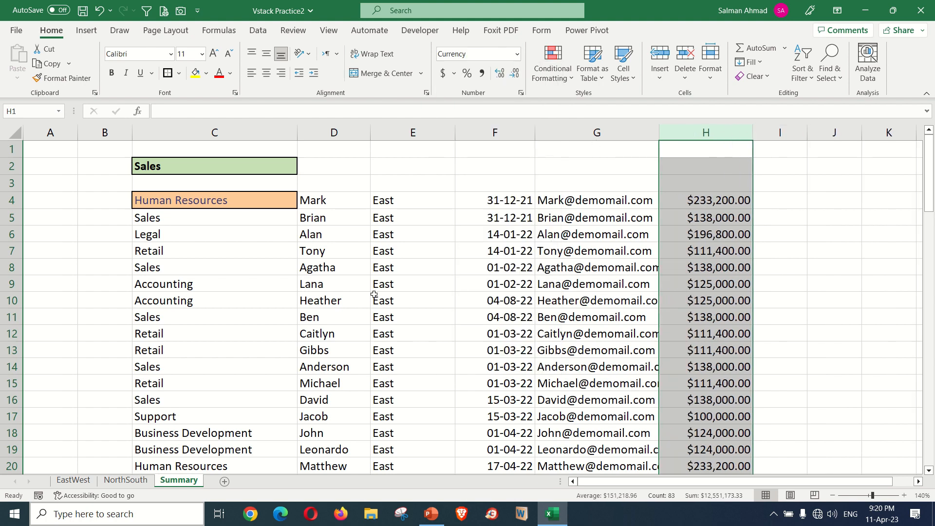
click(320, 319)
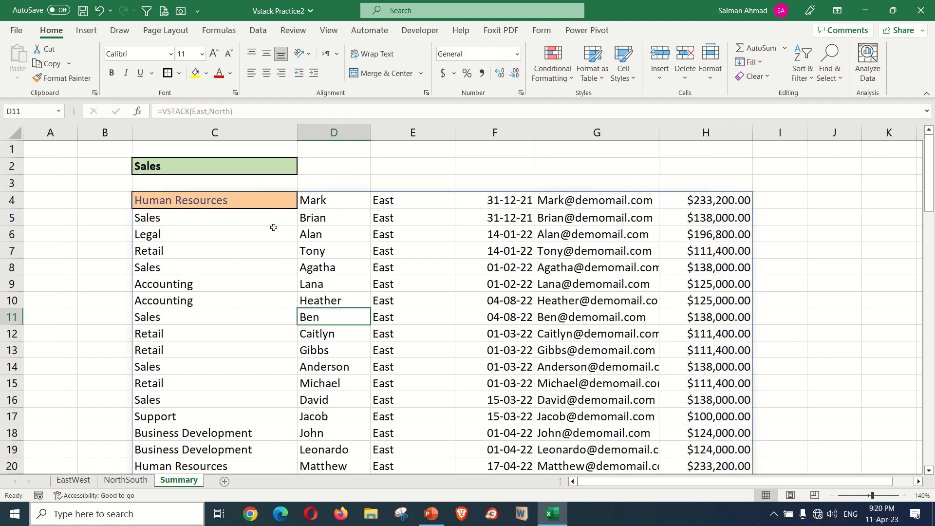
Step: Examine the formula in C4 and compare the department choices offered in C2 with the stacked records
click(261, 198)
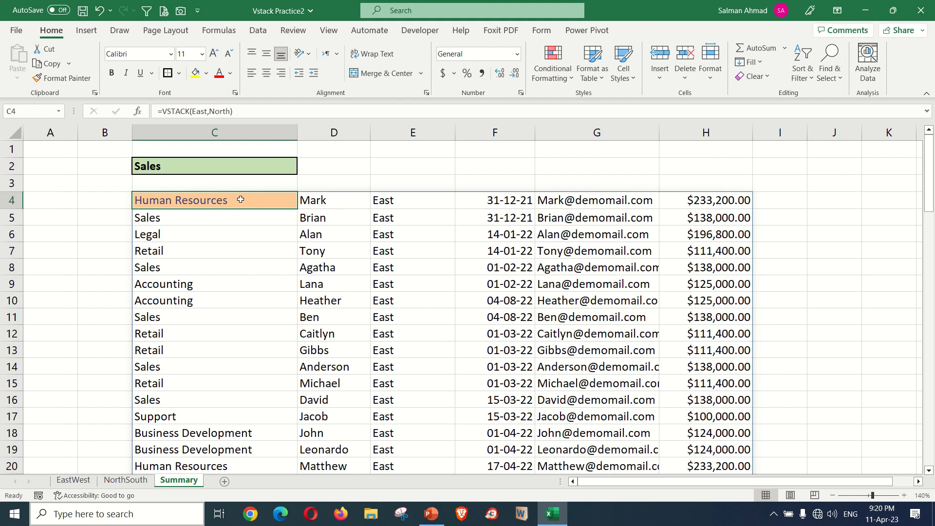
double_click(240, 199)
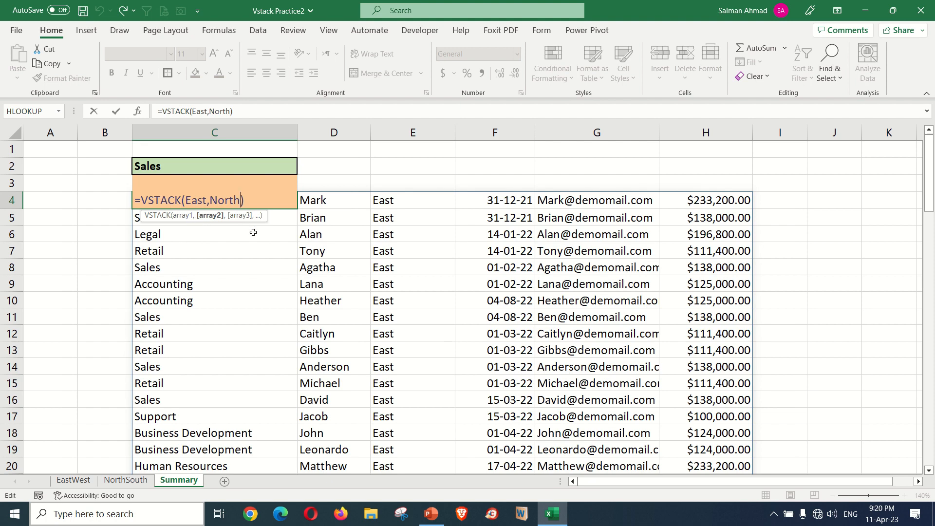
key(Escape)
click(209, 171)
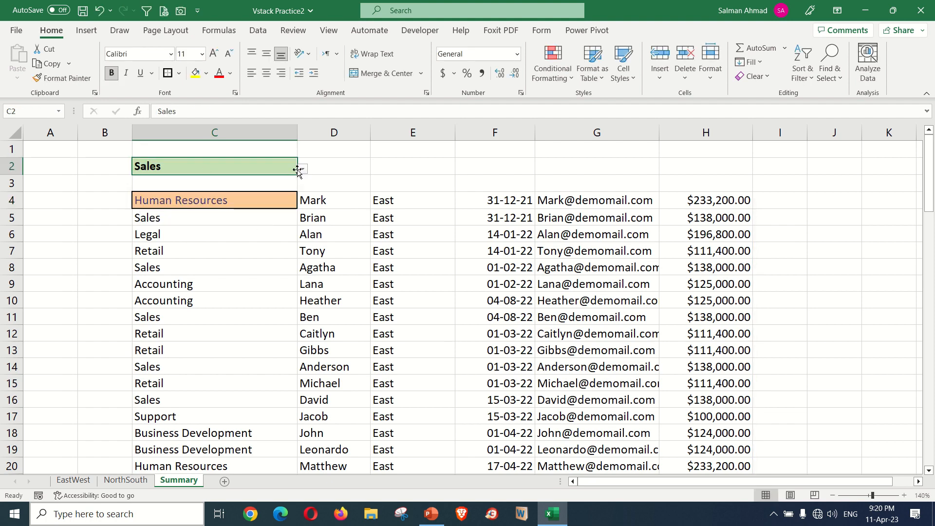
click(73, 480)
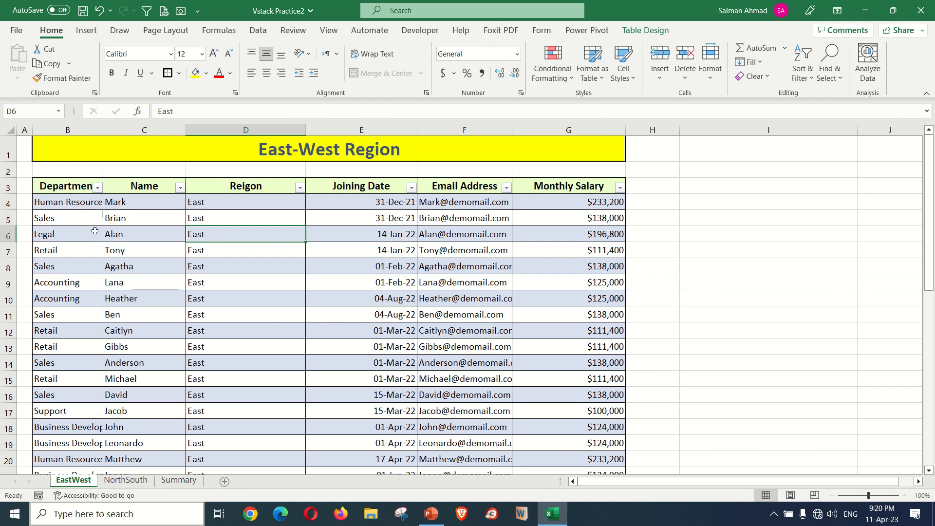
click(176, 482)
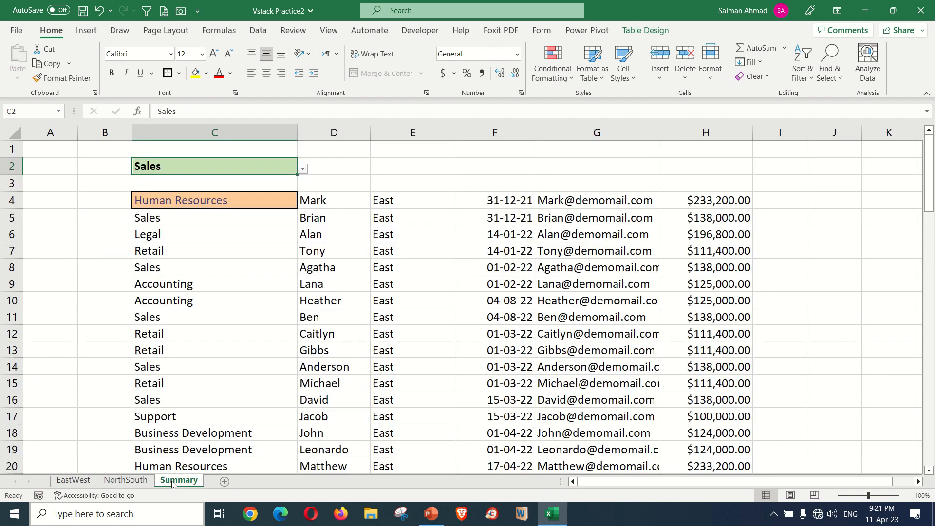
click(302, 169)
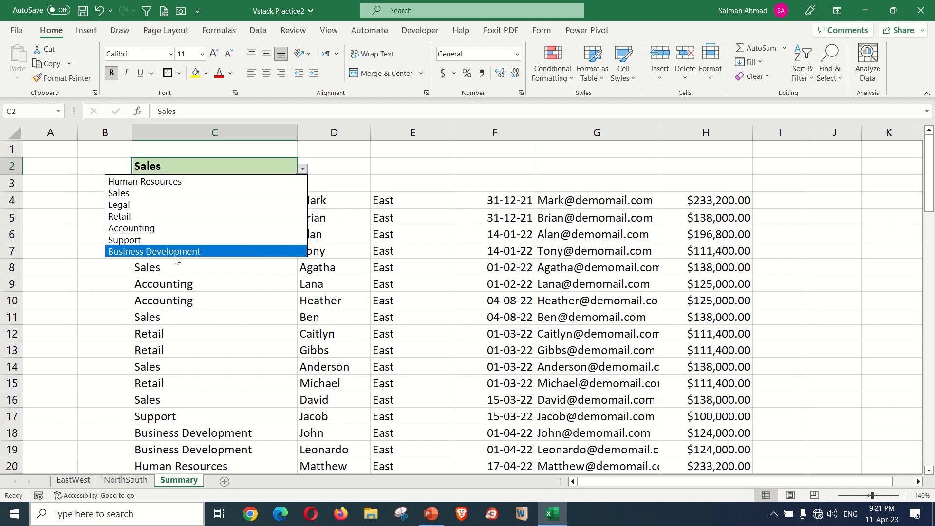
click(244, 295)
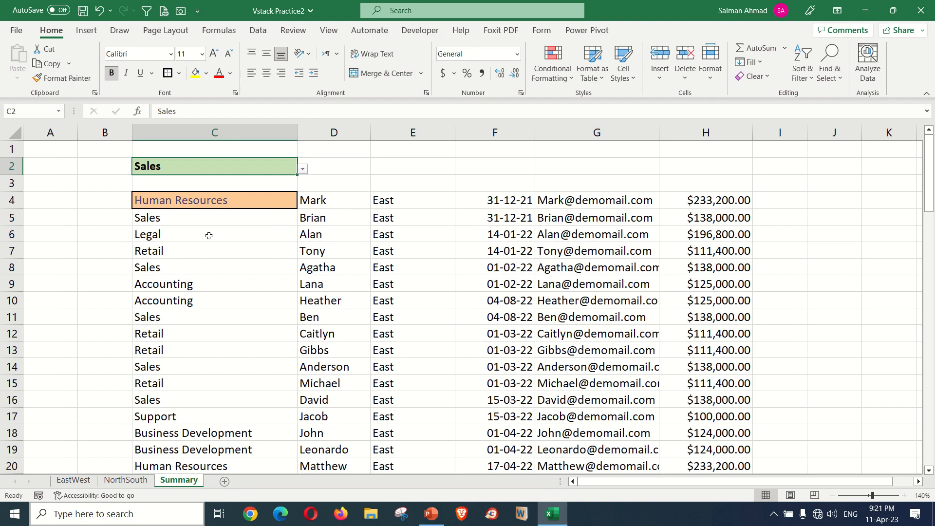
scroll(604, 291, down, 13)
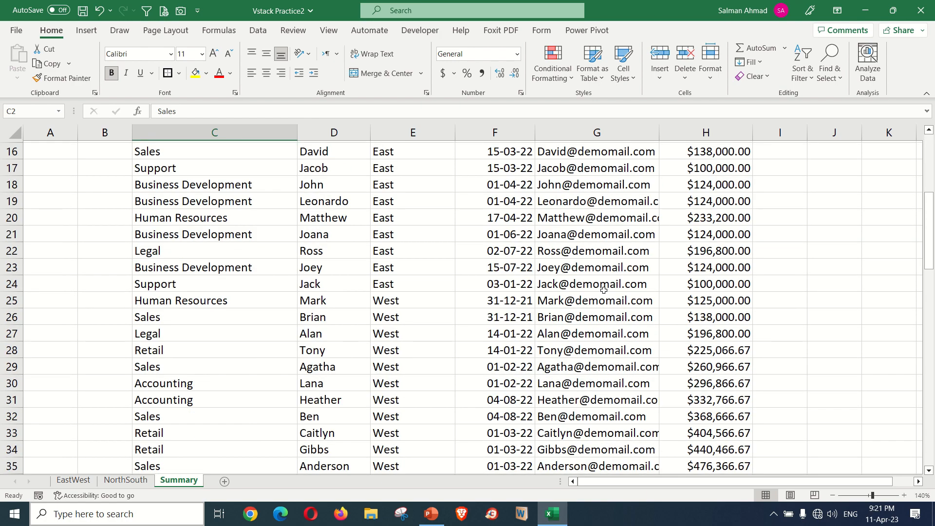
scroll(603, 291, up, 13)
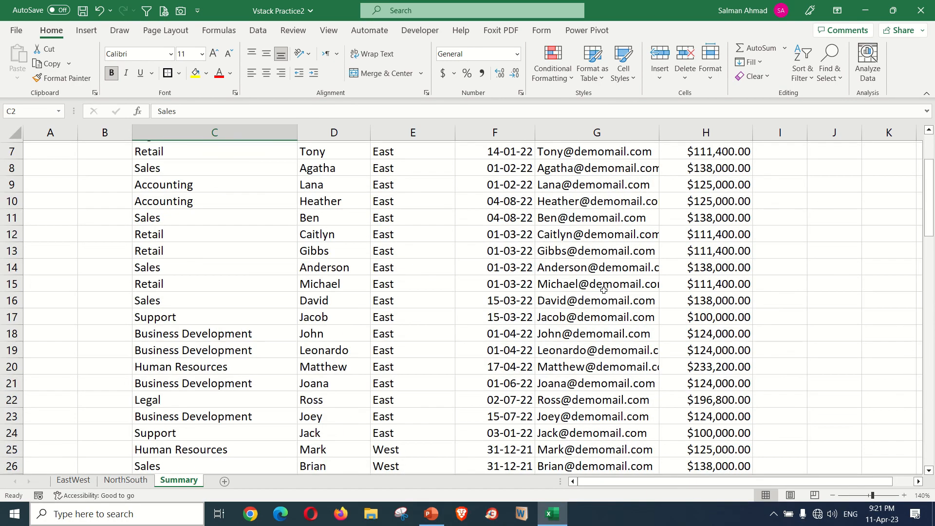
Step: Insert a FILTER function before the East argument of the VSTACK formula in C4, using East as its array
click(226, 201)
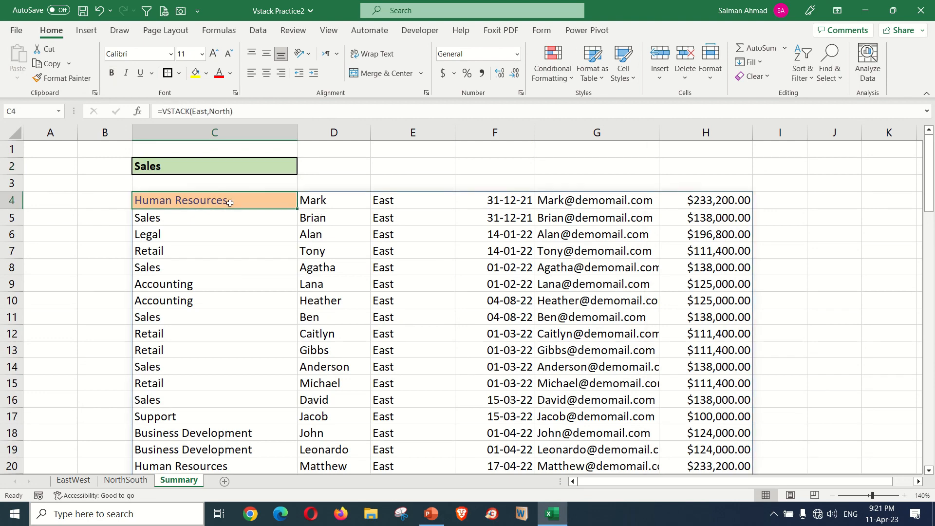
double_click(229, 200)
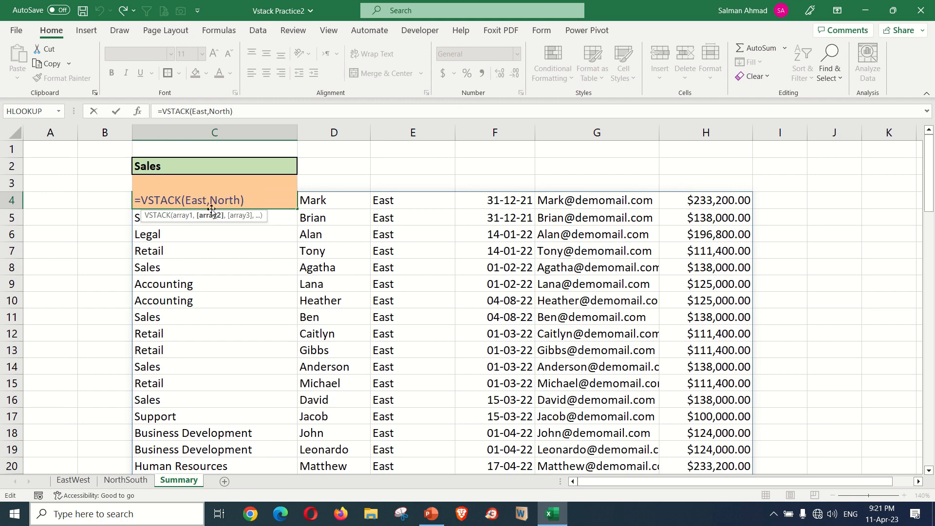
click(187, 201)
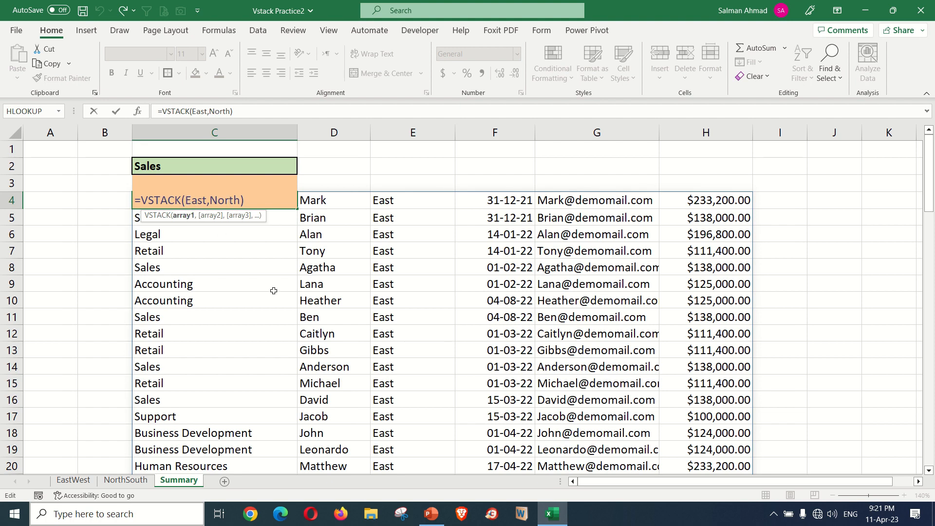
text(FILTER)
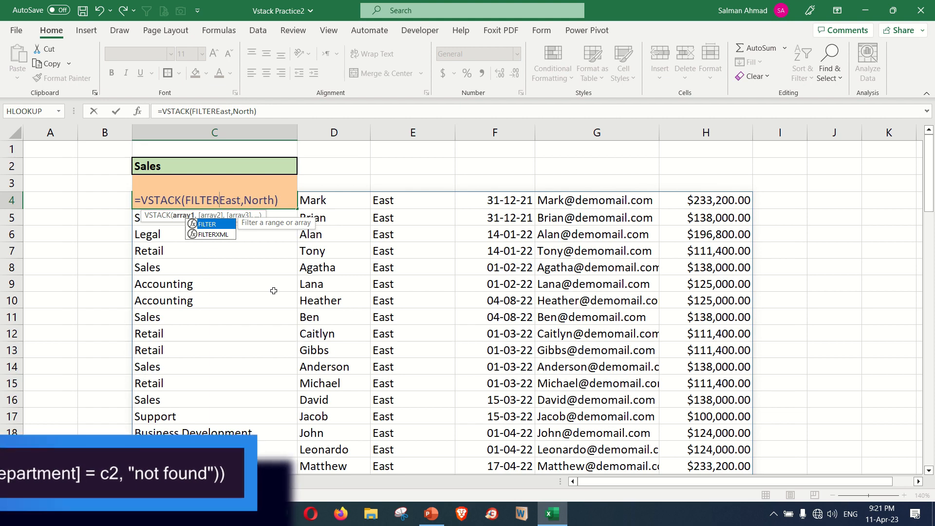
key(Tab)
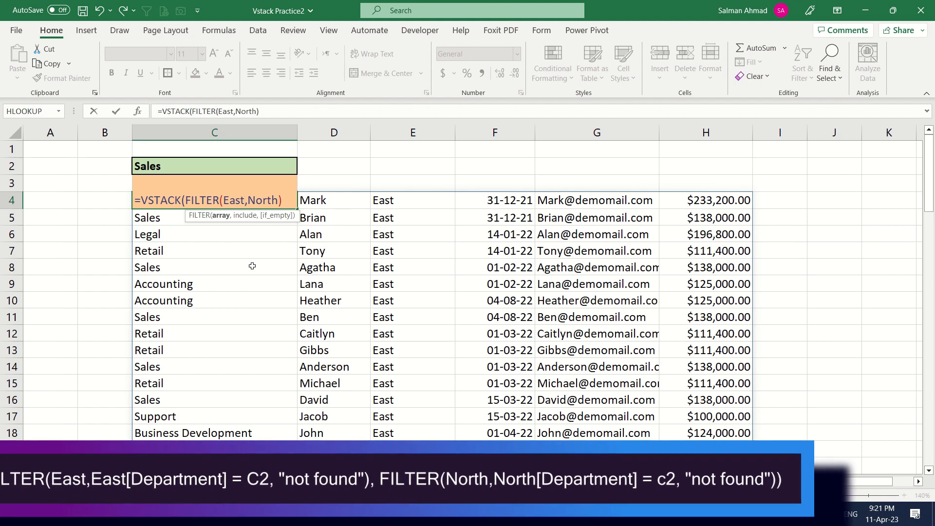
Step: Add the include condition East[Department] = C2 to the FILTER function for the East table
text(,)
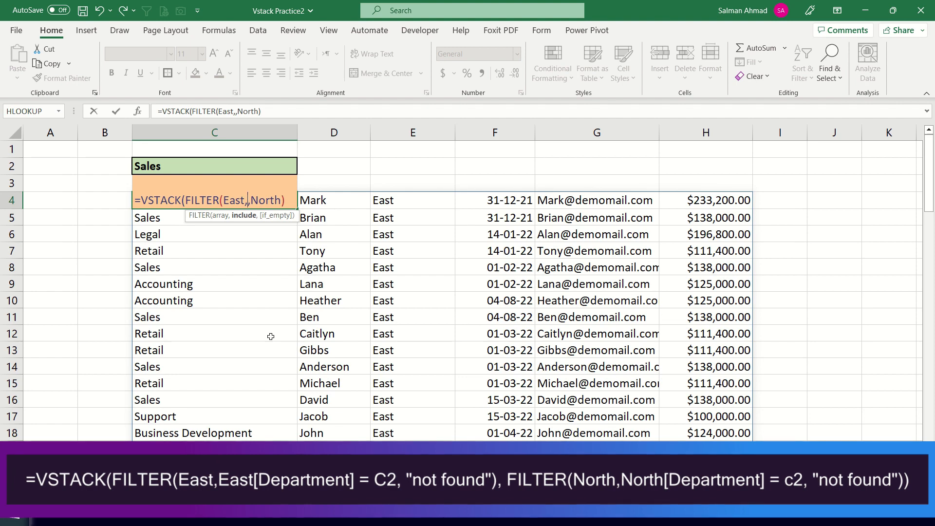
text(EAST)
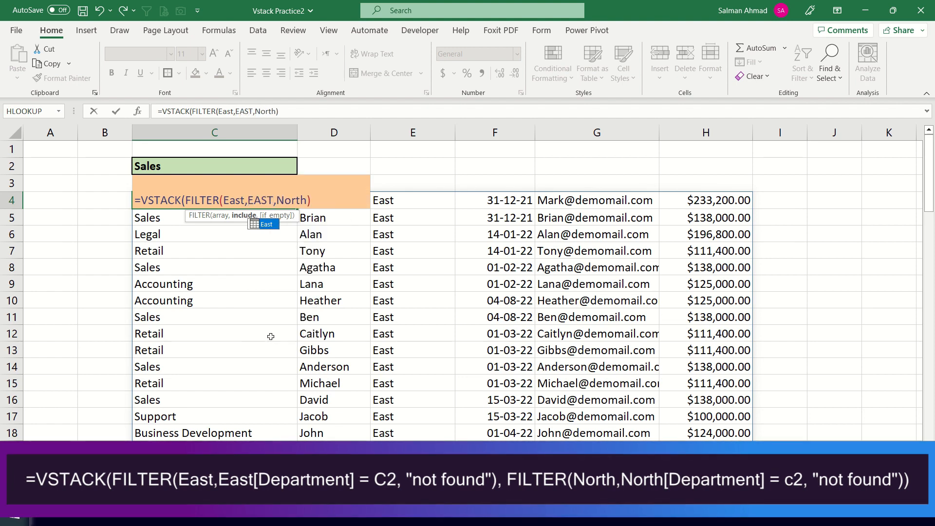
key(Tab)
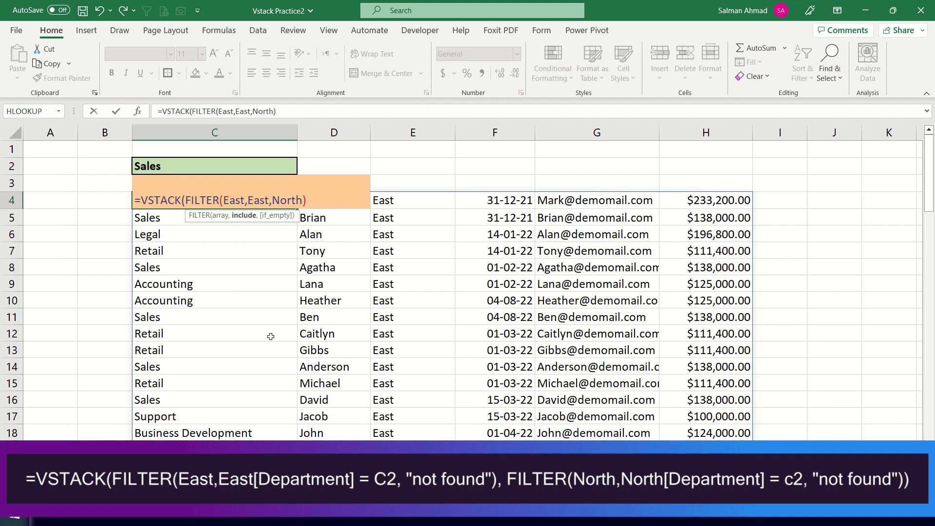
text([)
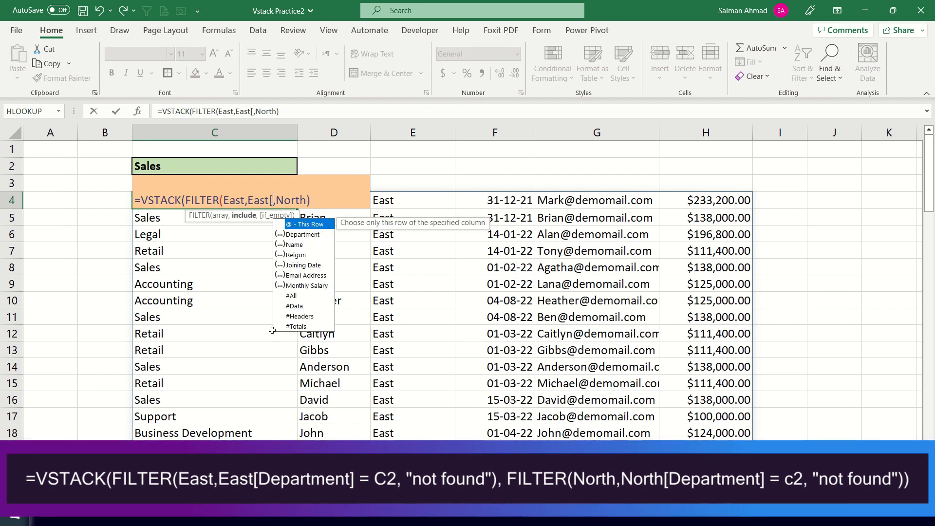
double_click(299, 236)
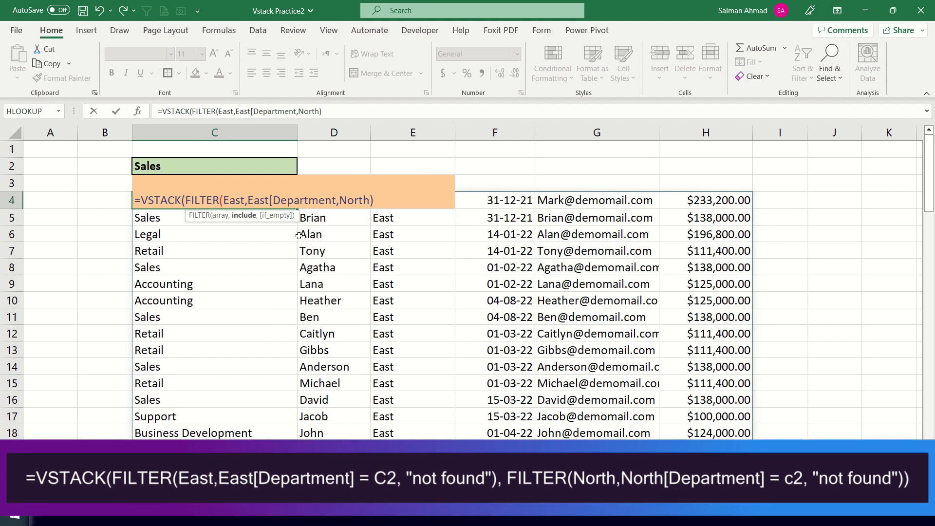
text(])
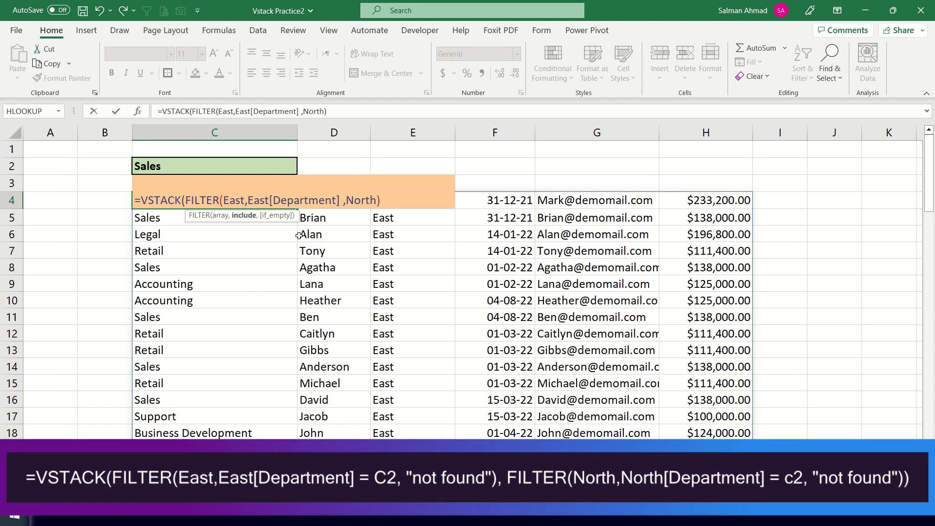
text( =)
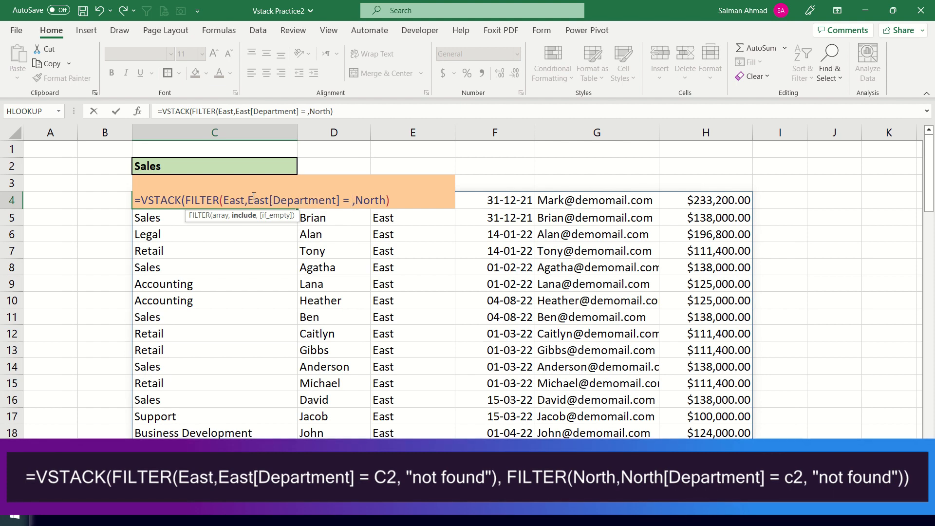
click(210, 165)
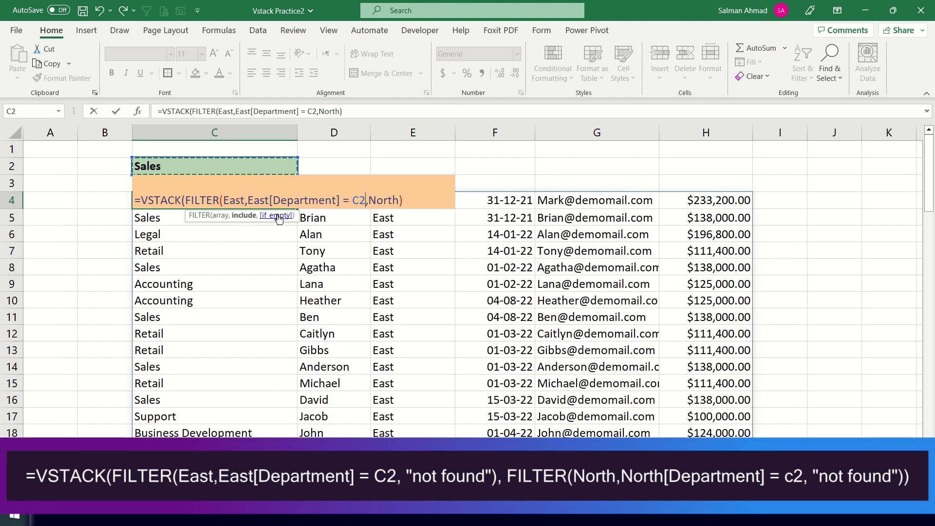
Step: Add "NOT FOUND" as the if_empty argument of the East FILTER and close its parenthesis
text(,)
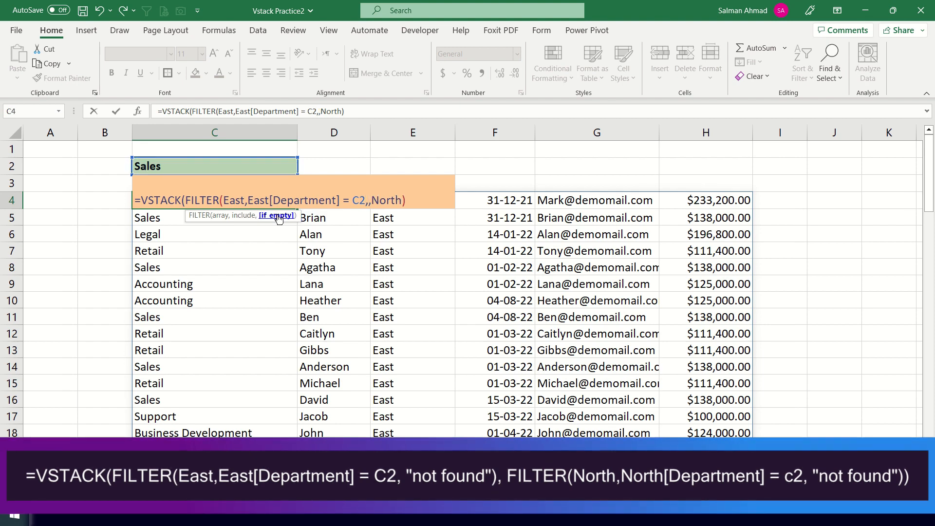
text(")
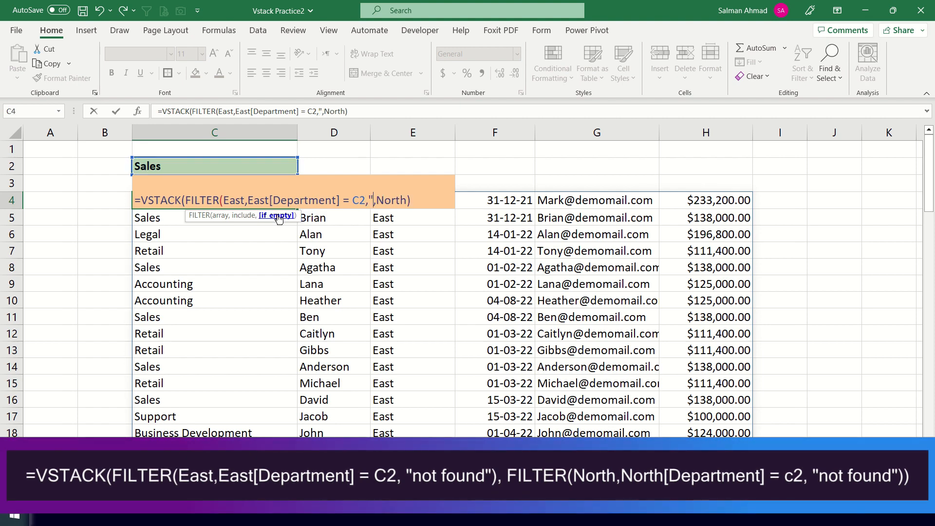
text(NOT FOUND)
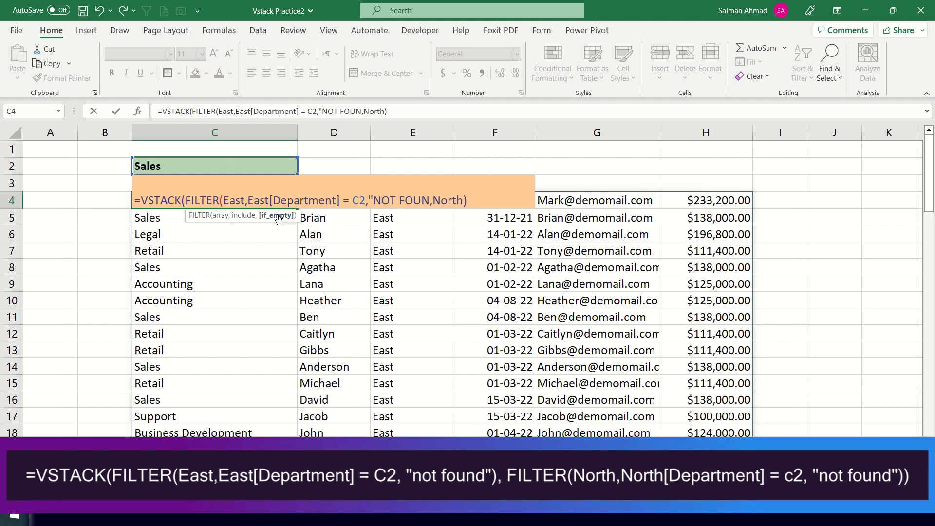
text(")
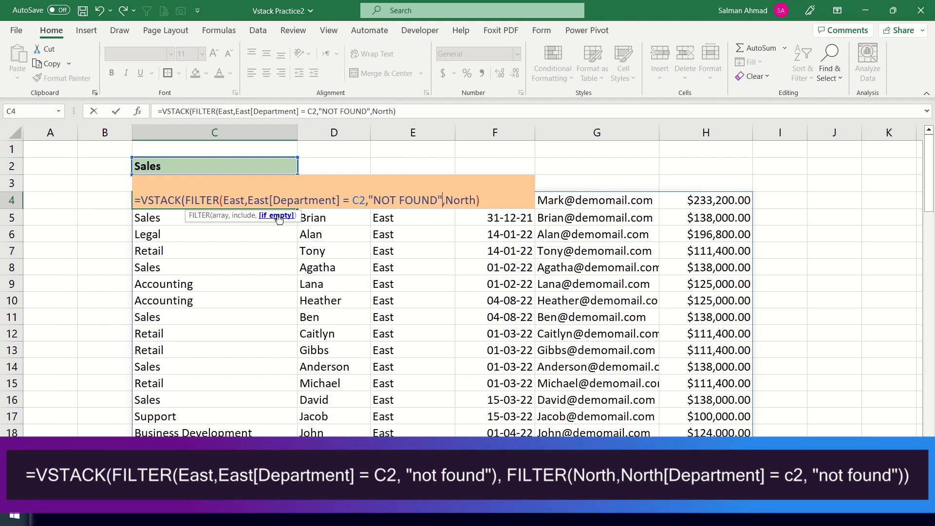
text())
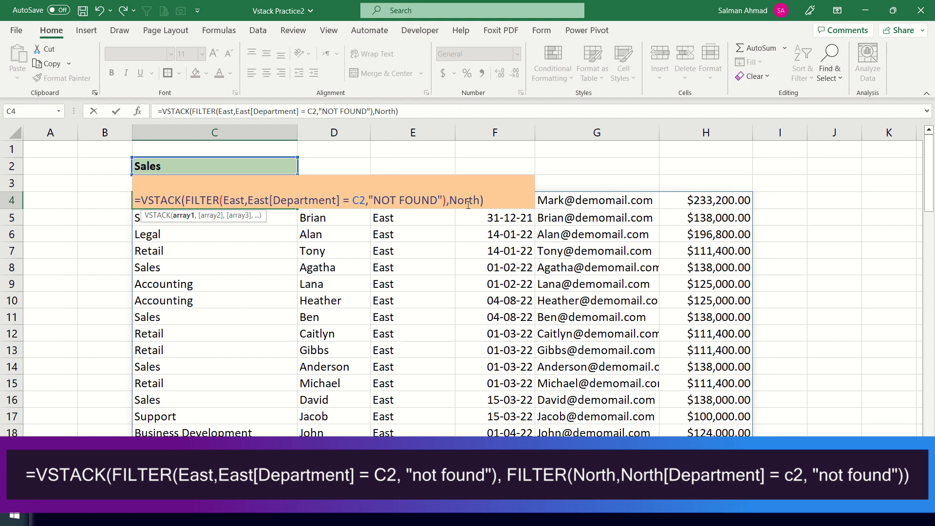
Step: Insert a FILTER function around the North argument of the VSTACK formula in C4, using North as its array
click(450, 200)
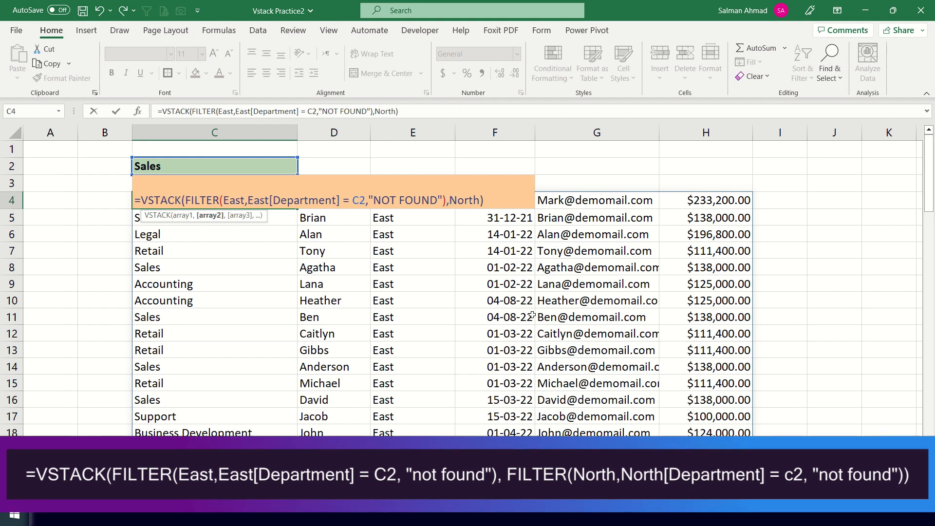
text(FILTER)
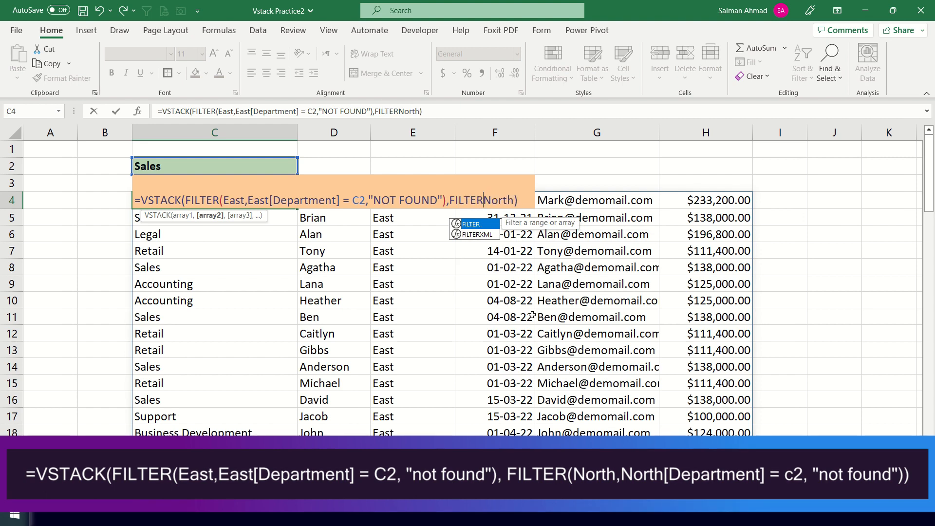
text((North)
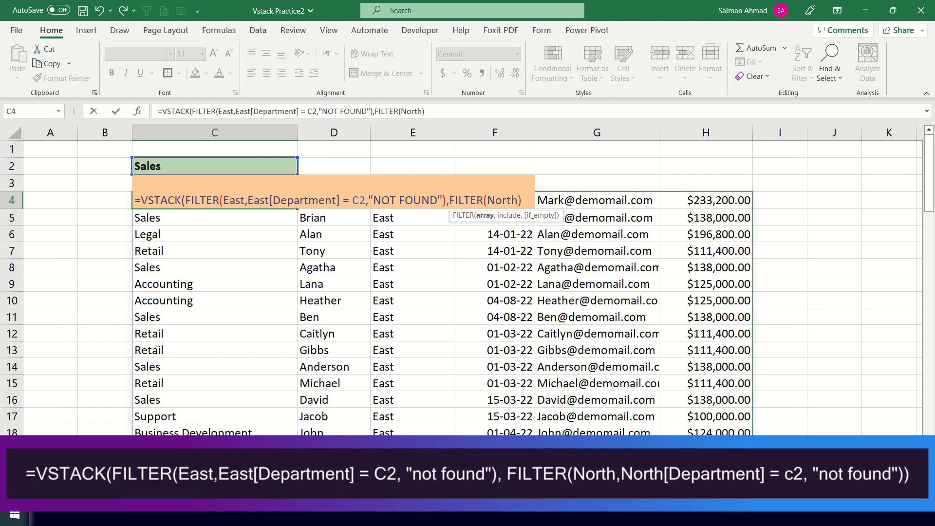
Step: Add the include condition North[Department] = C2 to the FILTER function for the North table
text(,)
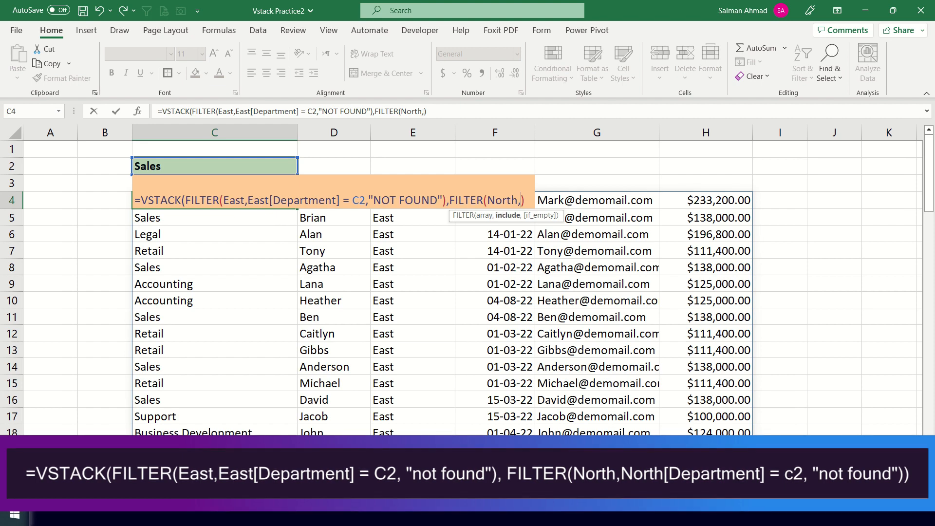
text(North)
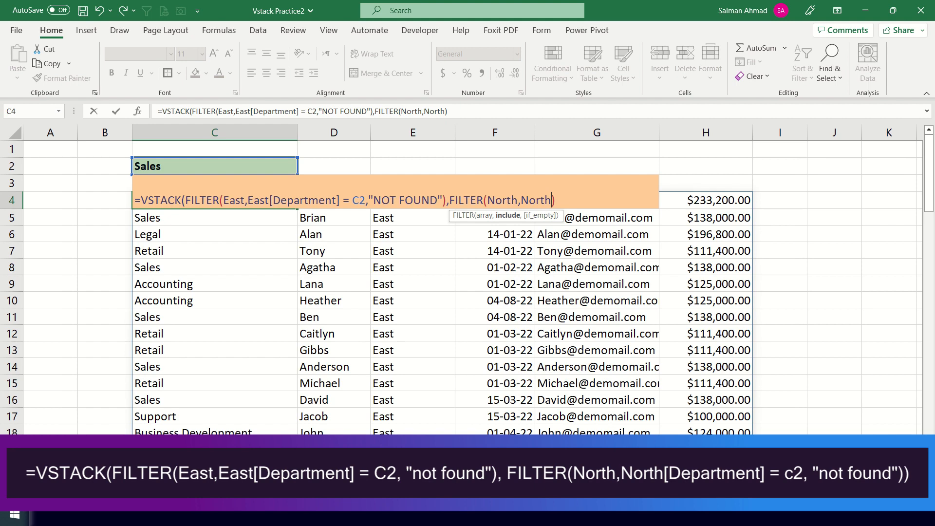
text([)
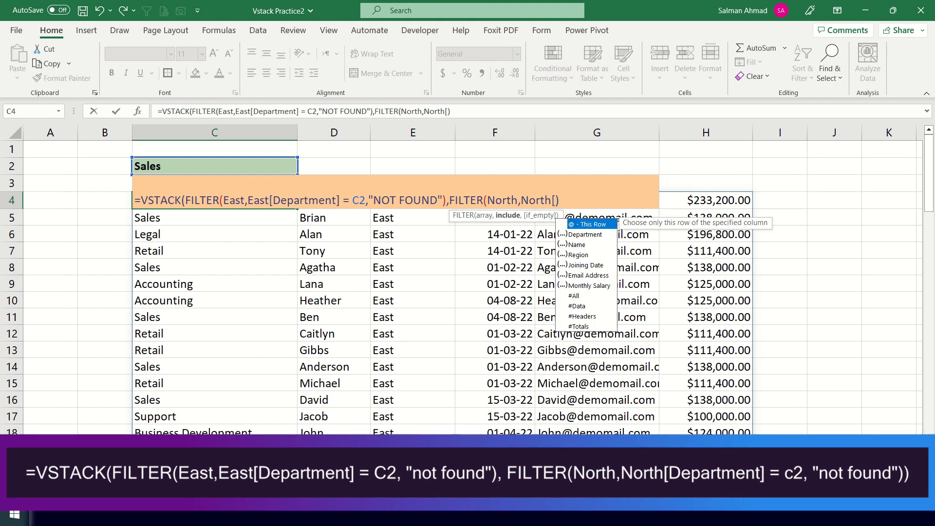
double_click(595, 235)
text())
key(Left)
text(=)
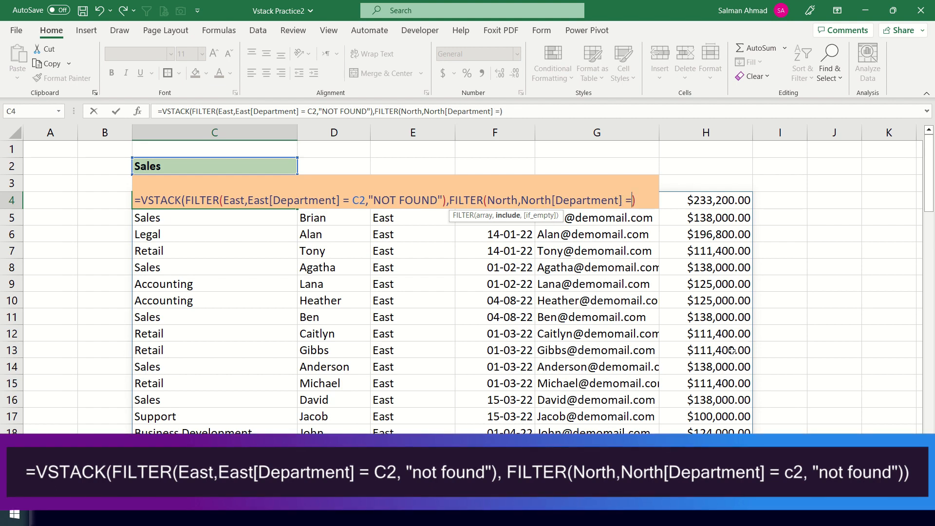
click(262, 169)
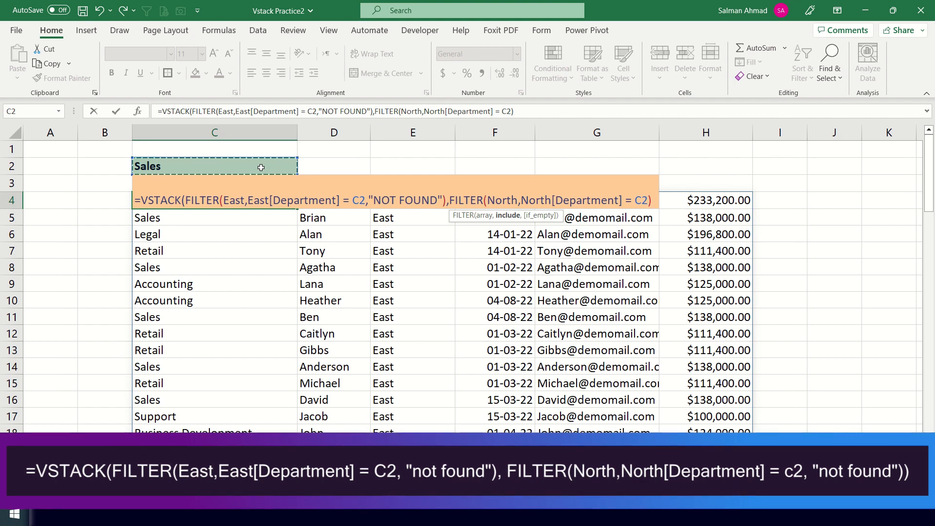
Step: Add "NOT FOUND" as the if_empty argument of the North FILTER, close its parenthesis and commit the formula in C4
text(,)
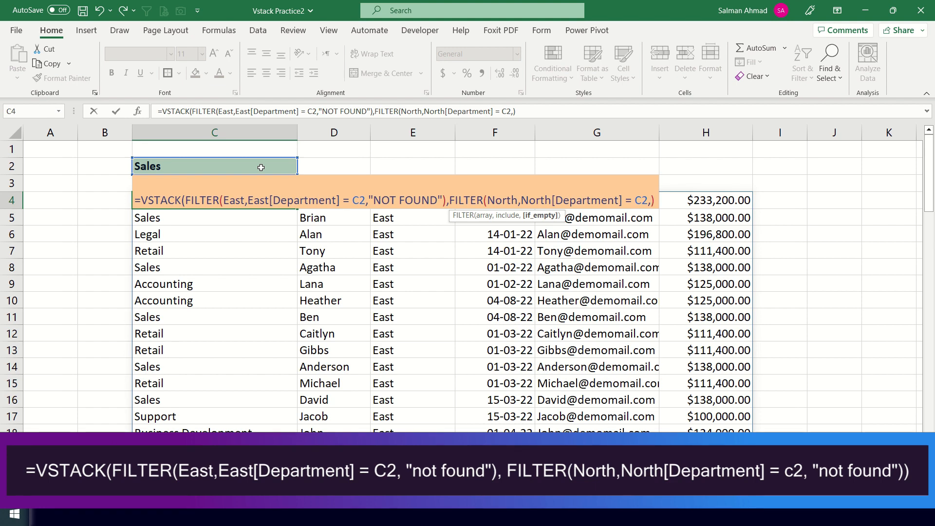
text(")
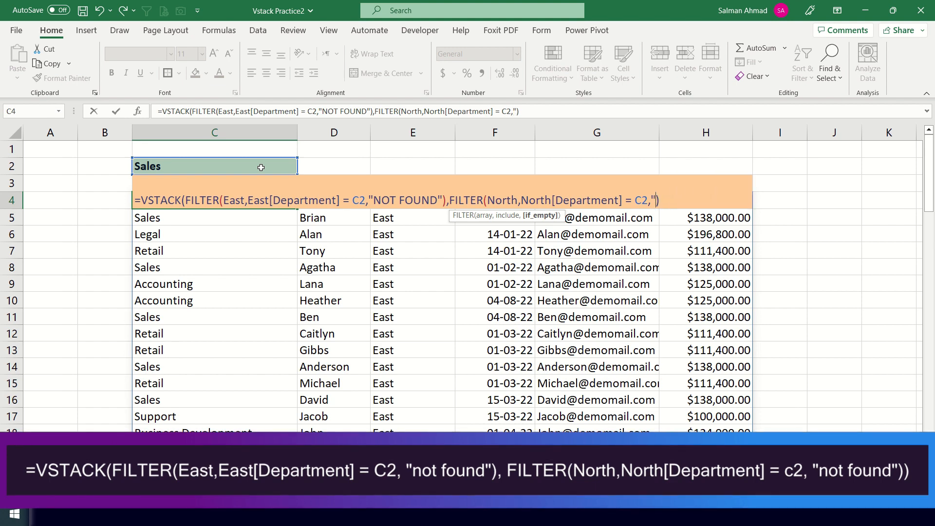
text(NOT FOUND")
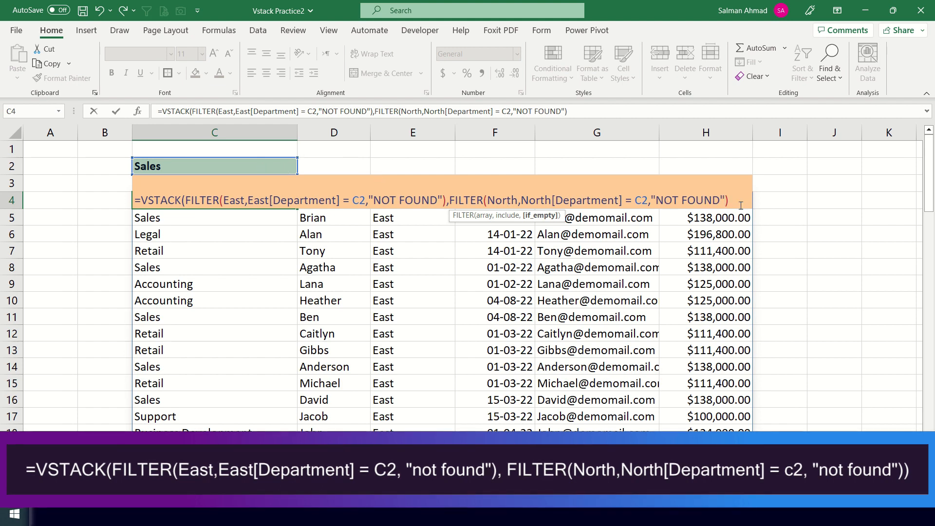
text())
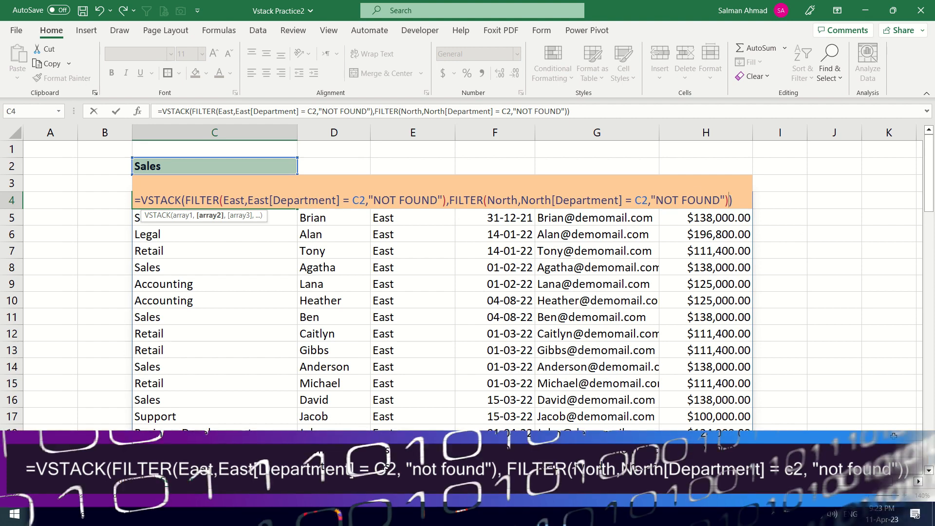
key(Return)
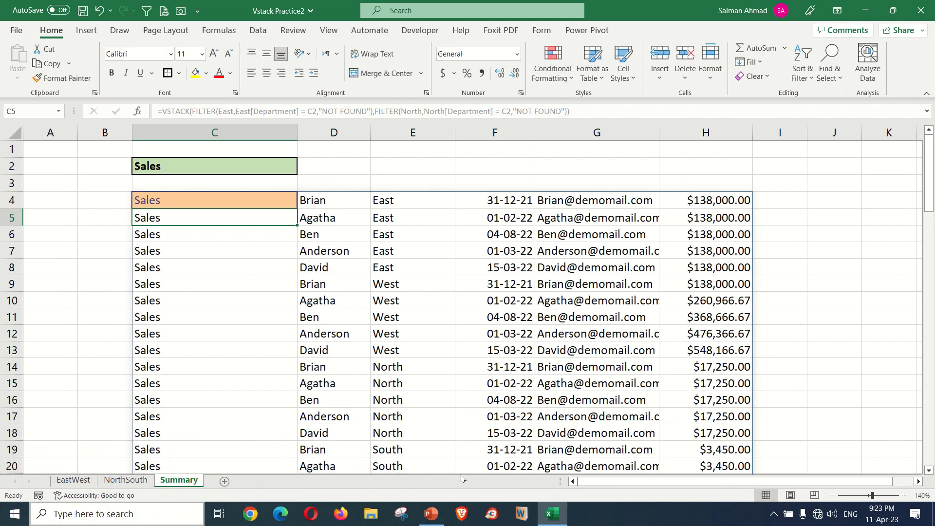
Step: Test the filtered stack by setting the department in C2 to Legal, Accounting, Support and Business Development in turn
scroll(184, 295, down, 4)
scroll(184, 295, up, 4)
click(198, 167)
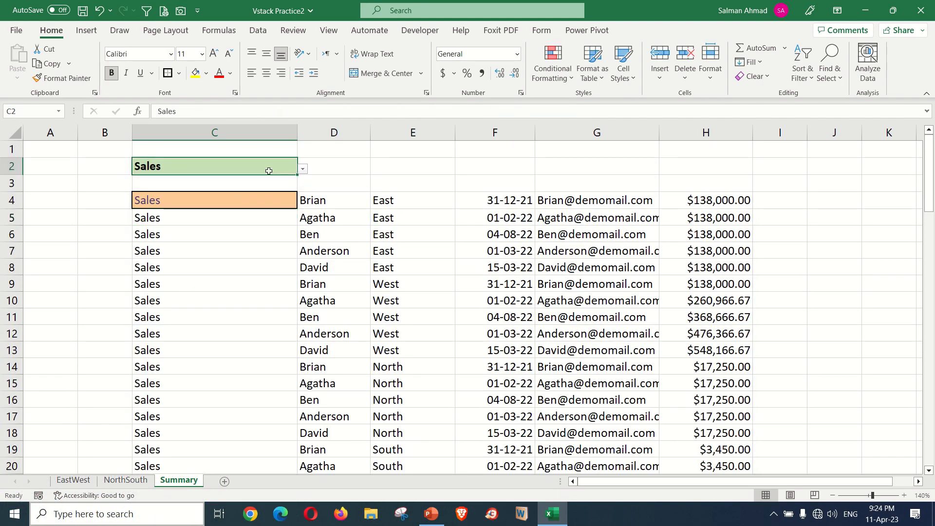
click(302, 169)
click(226, 210)
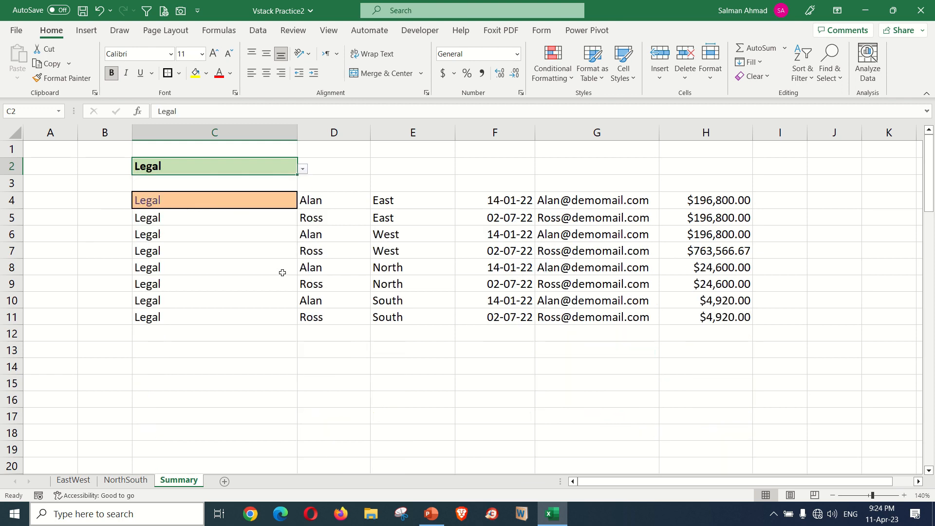
click(302, 169)
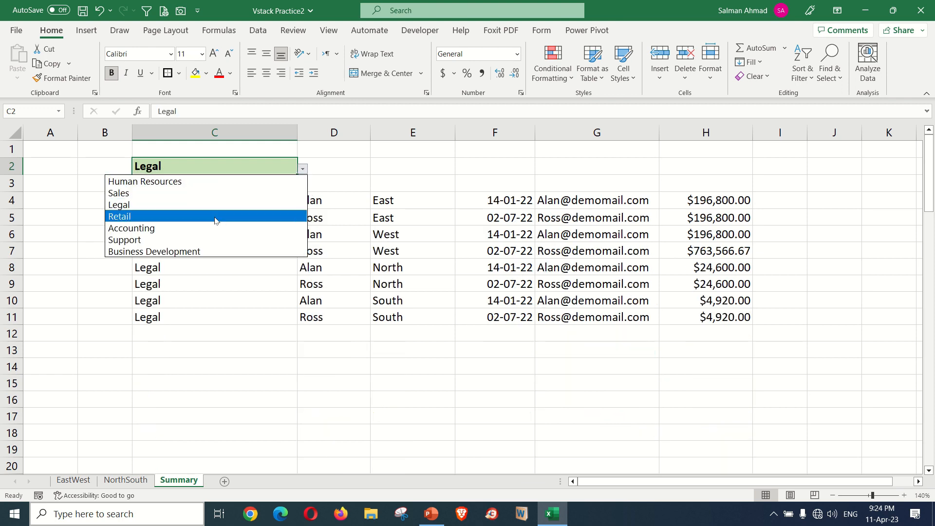
click(206, 228)
click(301, 168)
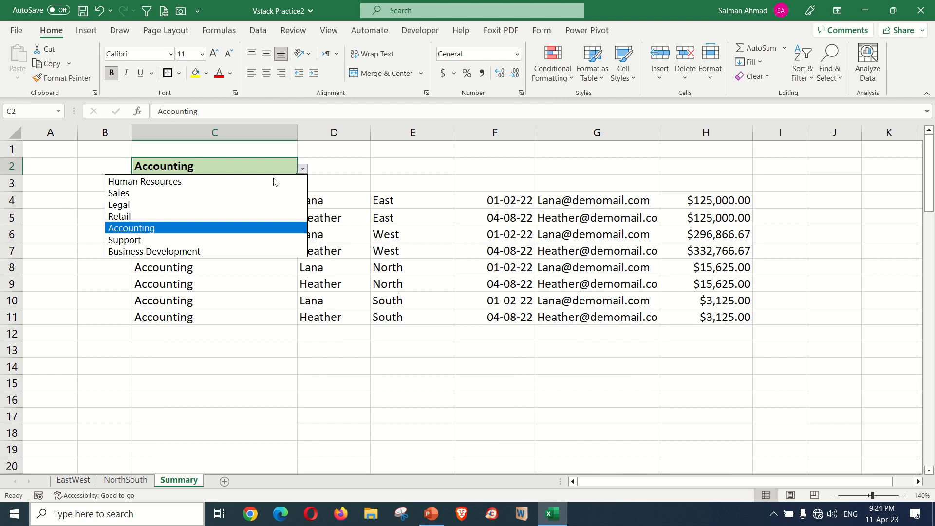
click(195, 239)
click(302, 168)
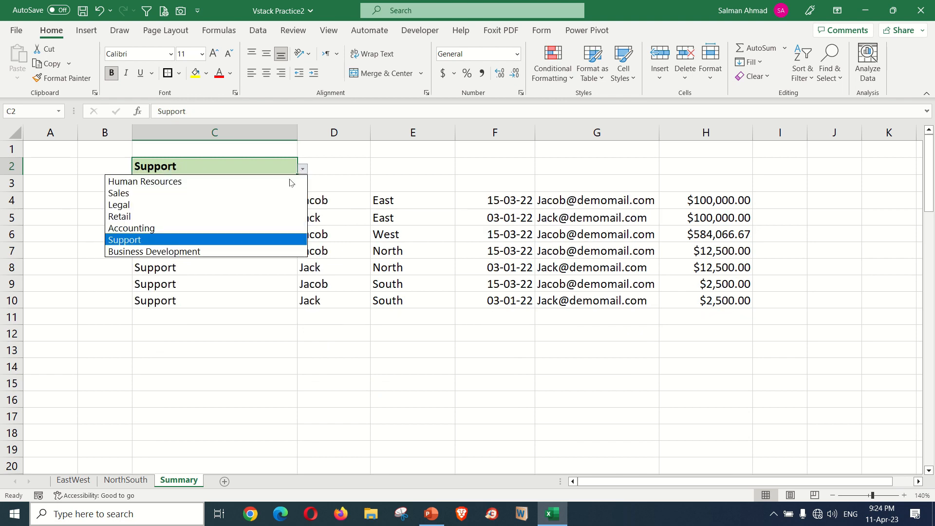
click(204, 251)
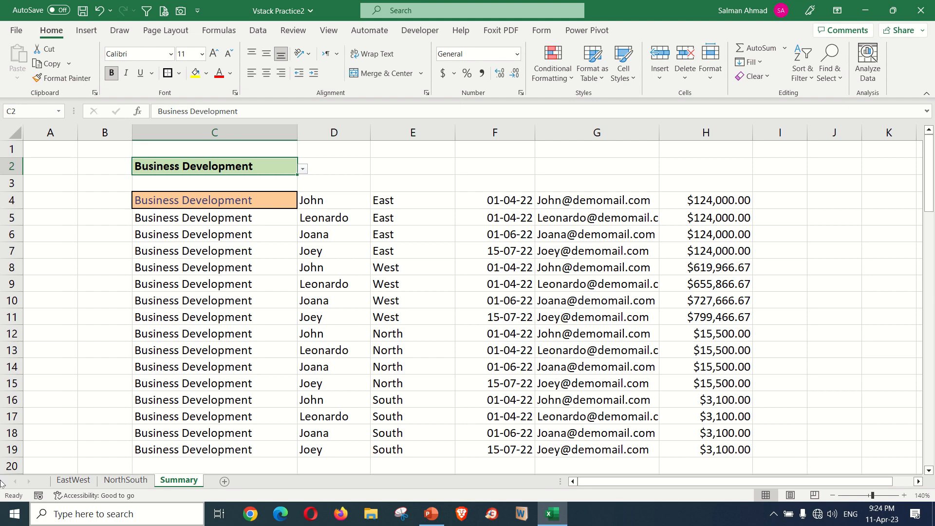
Step: On the EastWest sheet, add a new record in row 45 directly below the West table with the department Retail
click(73, 480)
scroll(109, 379, down, 10)
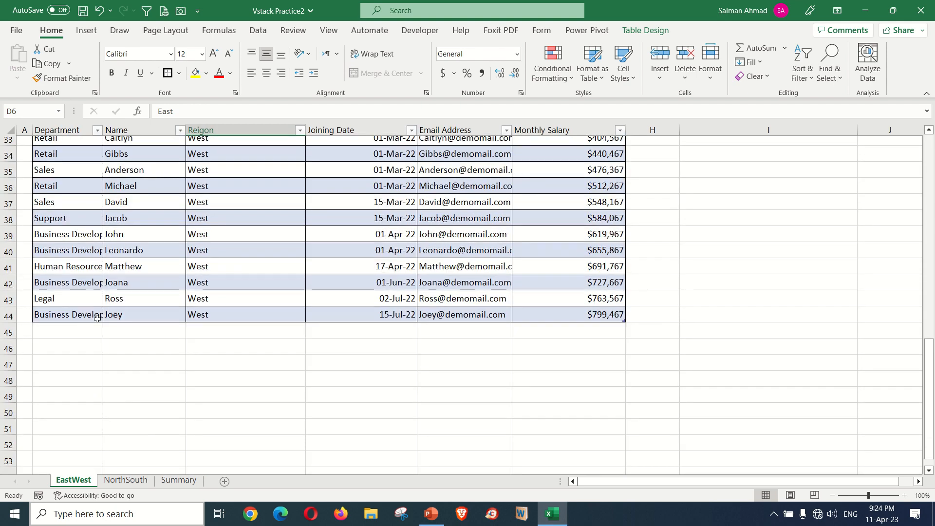
click(86, 327)
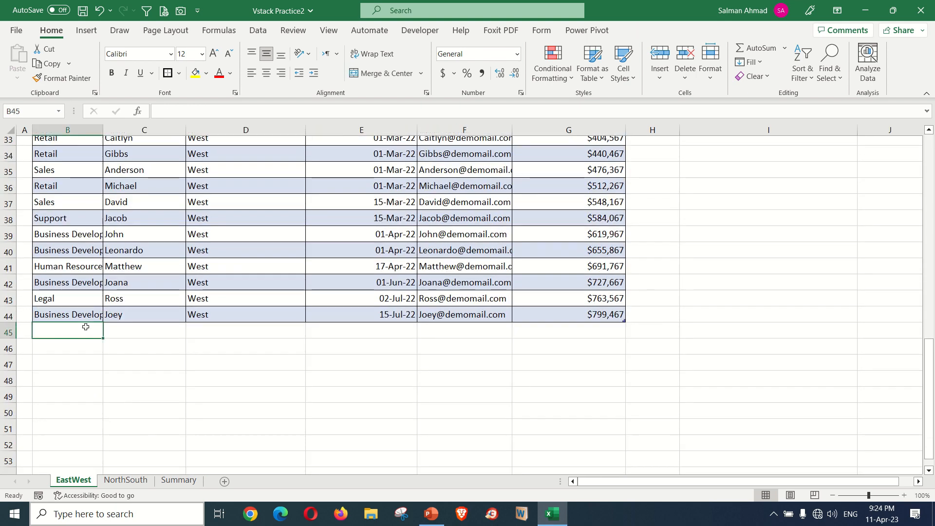
text(RE)
key(Tab)
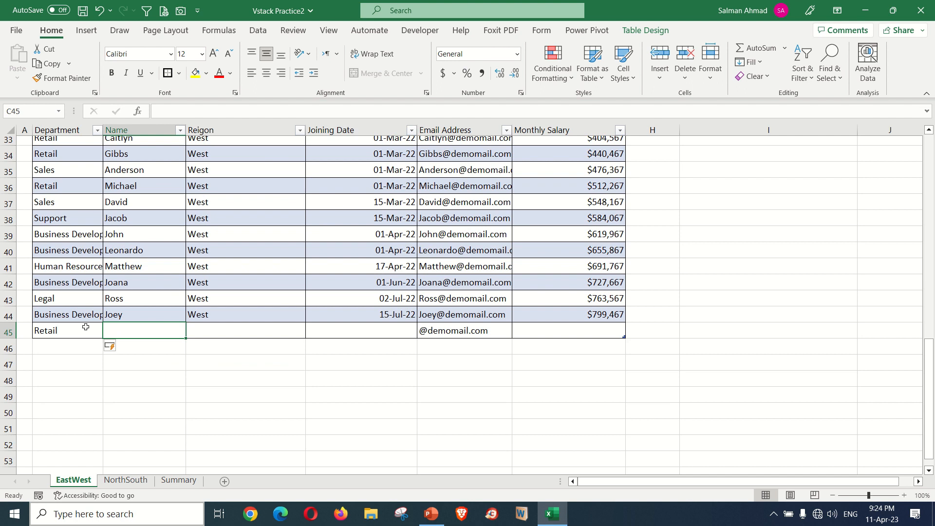
Step: Enter the employee's name and the region West in the new record in row 45
text(A)
key(BackSpace)
text(S)
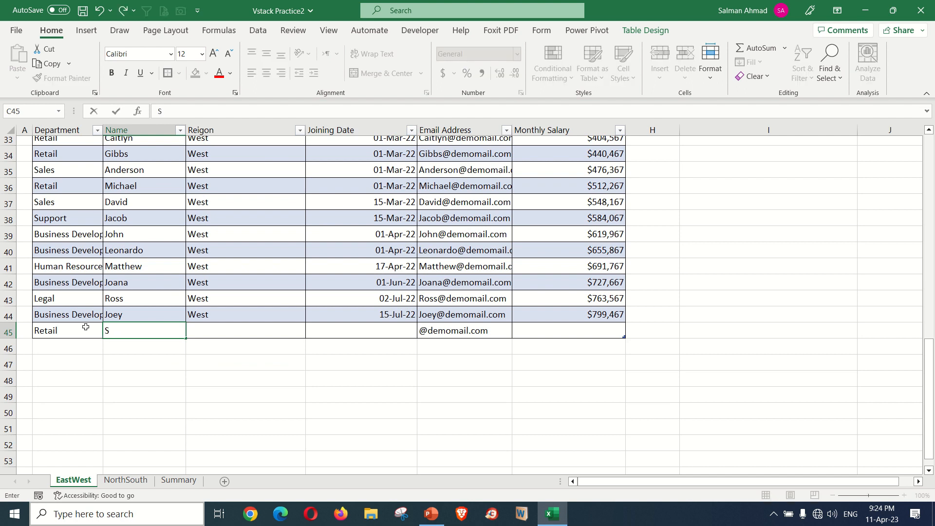
text(ACSLY)
key(BackSpace)
key(BackSpace)
key(BackSpace)
text(HIN)
key(Tab)
text(W)
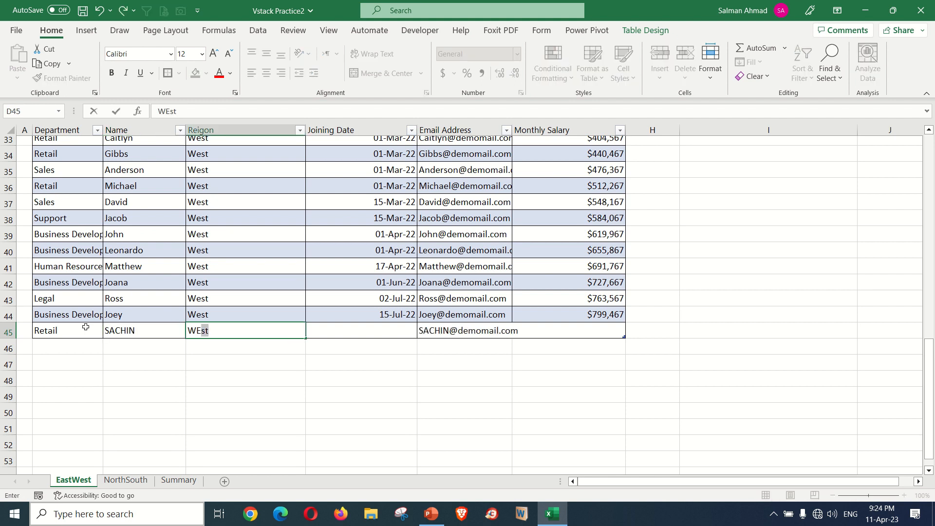
key(Tab)
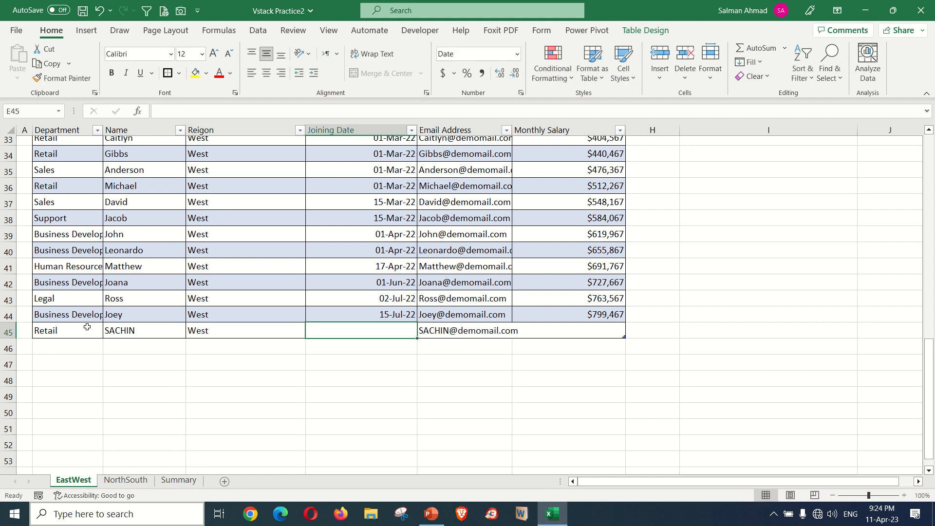
Step: Set the new record's monthly salary in row 45 to 450000, leaving the joining date blank
click(549, 328)
text(450000)
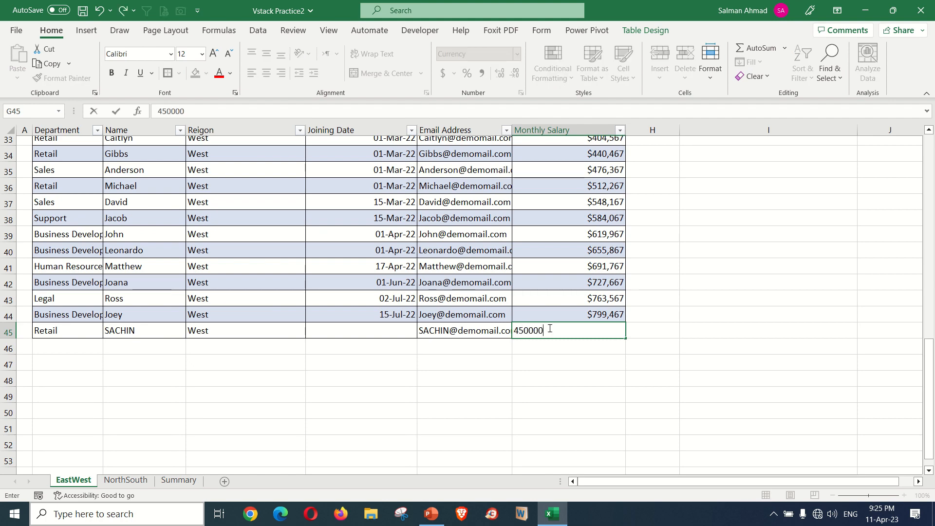
key(Return)
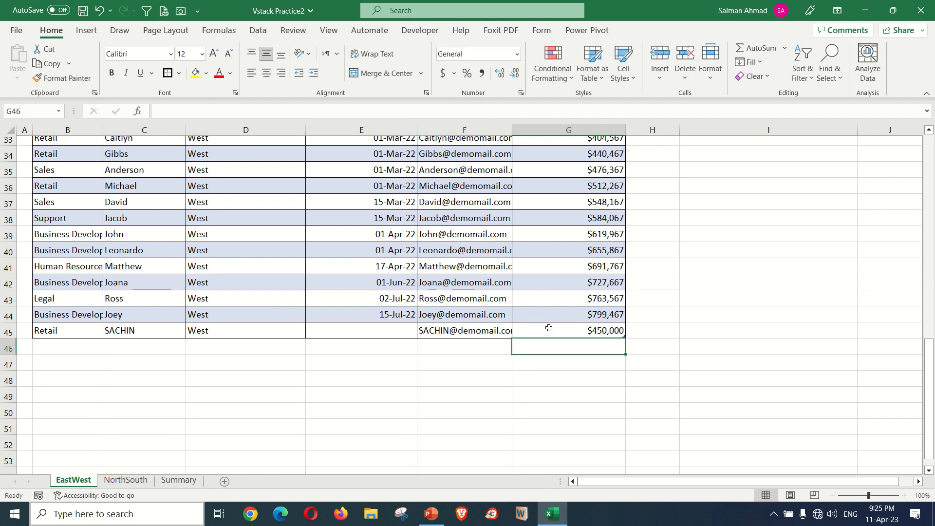
Step: On the Summary sheet, set the department in C2 to Retail and check the filtered list for the new West record
click(178, 481)
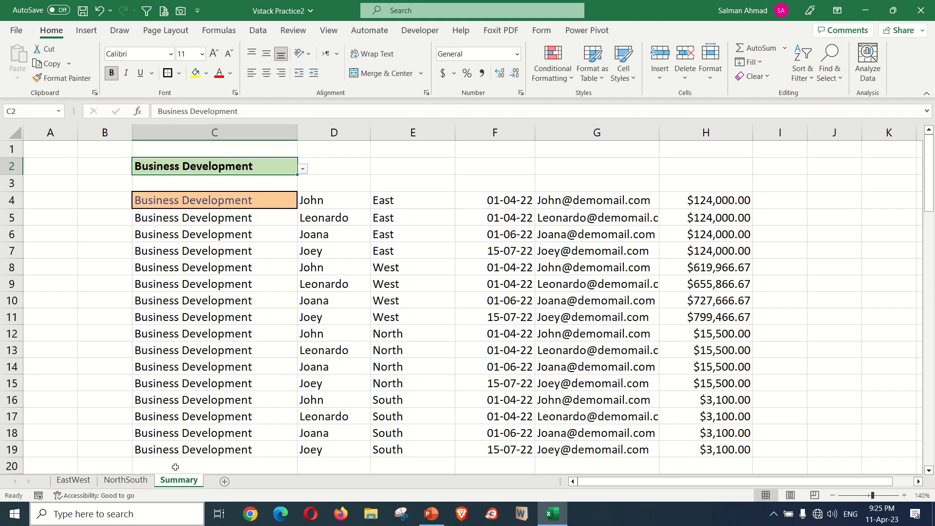
click(303, 170)
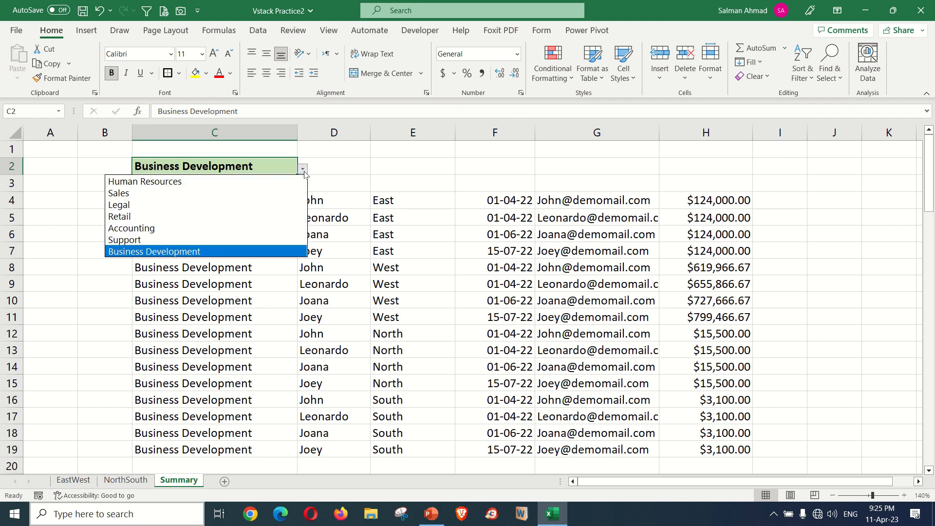
click(182, 215)
scroll(304, 305, down, 5)
scroll(304, 305, up, 5)
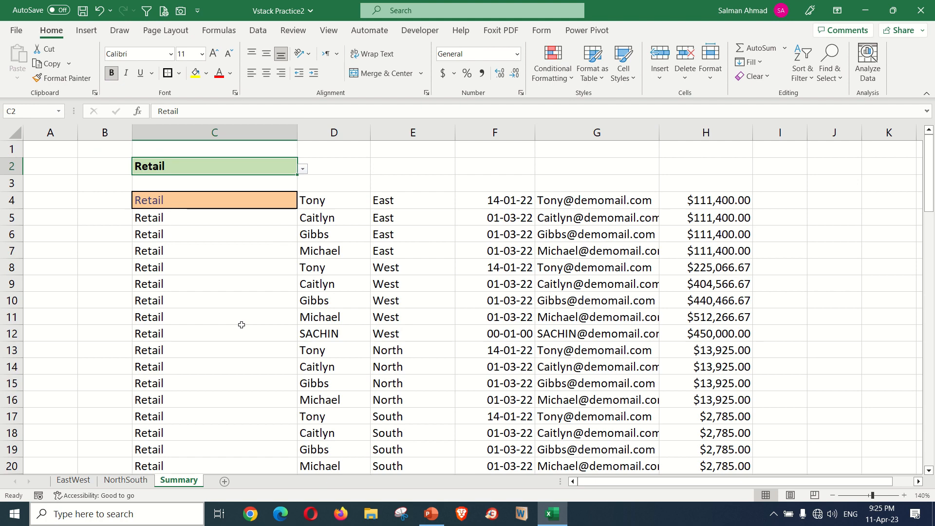
scroll(272, 336, down, 1)
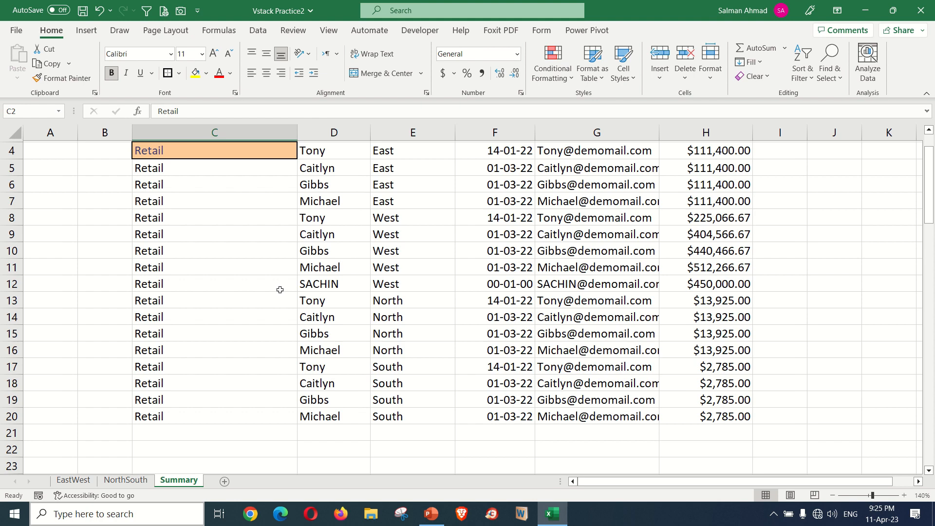
scroll(280, 290, up, 1)
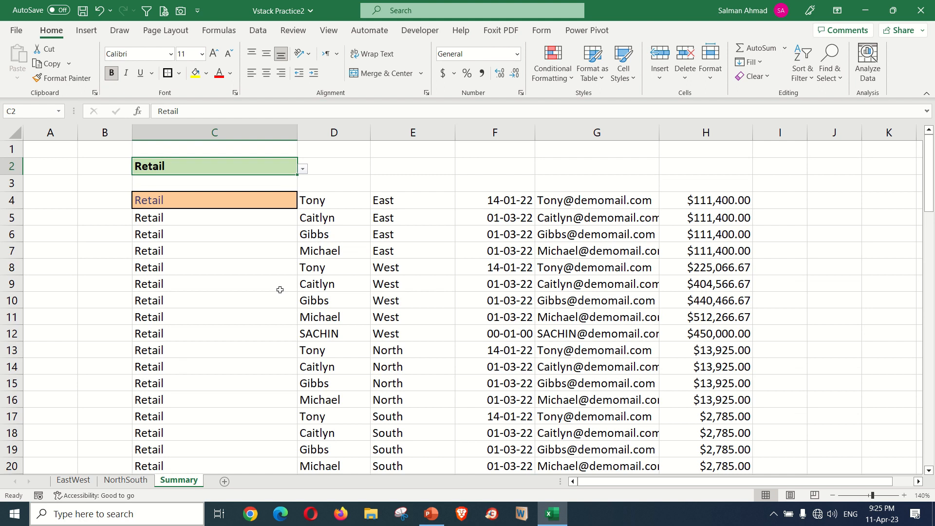